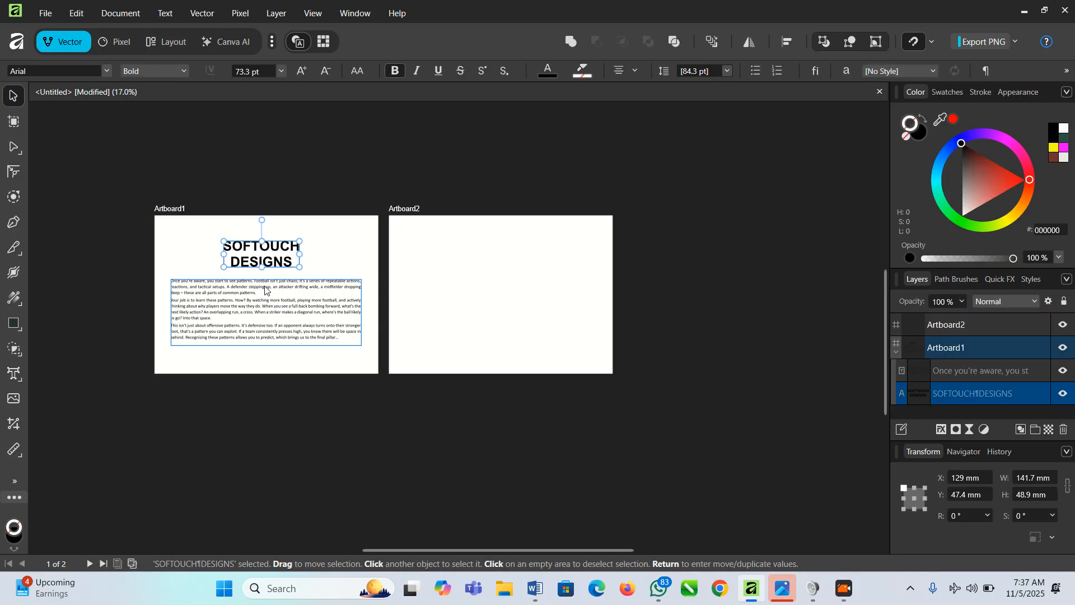
# - Look through the Pixel, Layout and Vector workspaces with the two artboards, finishing in the Vector workspace
pyautogui.click(96, 179)
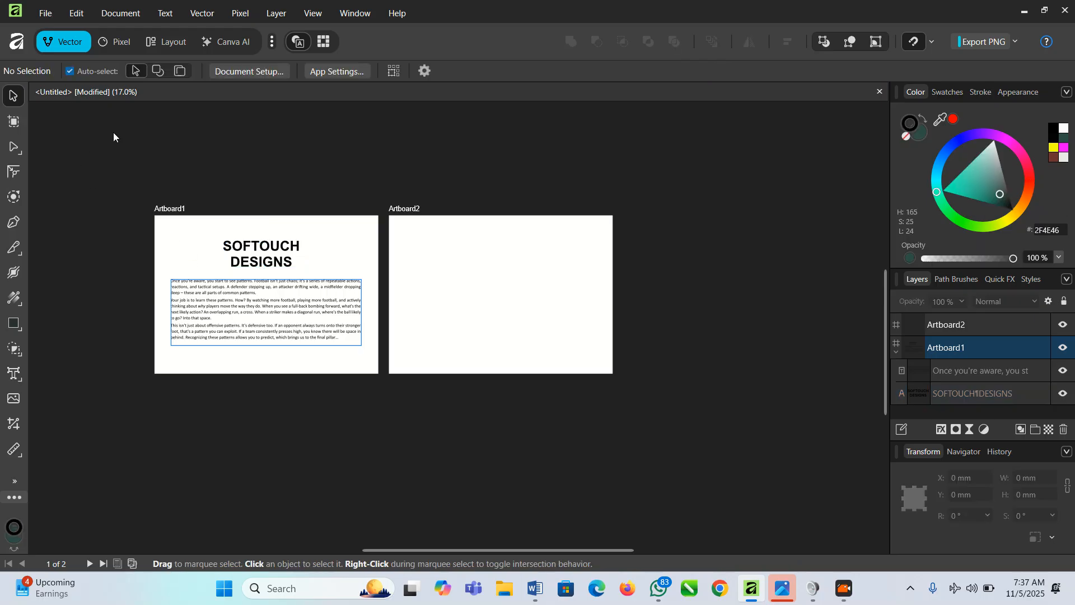
pyautogui.click(118, 41)
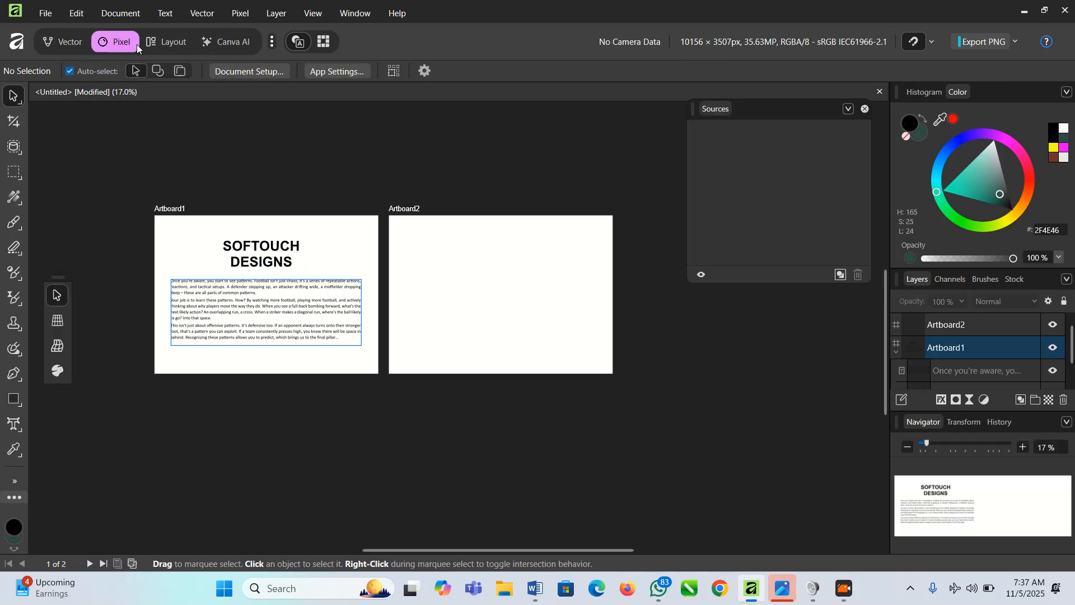
pyautogui.click(176, 40)
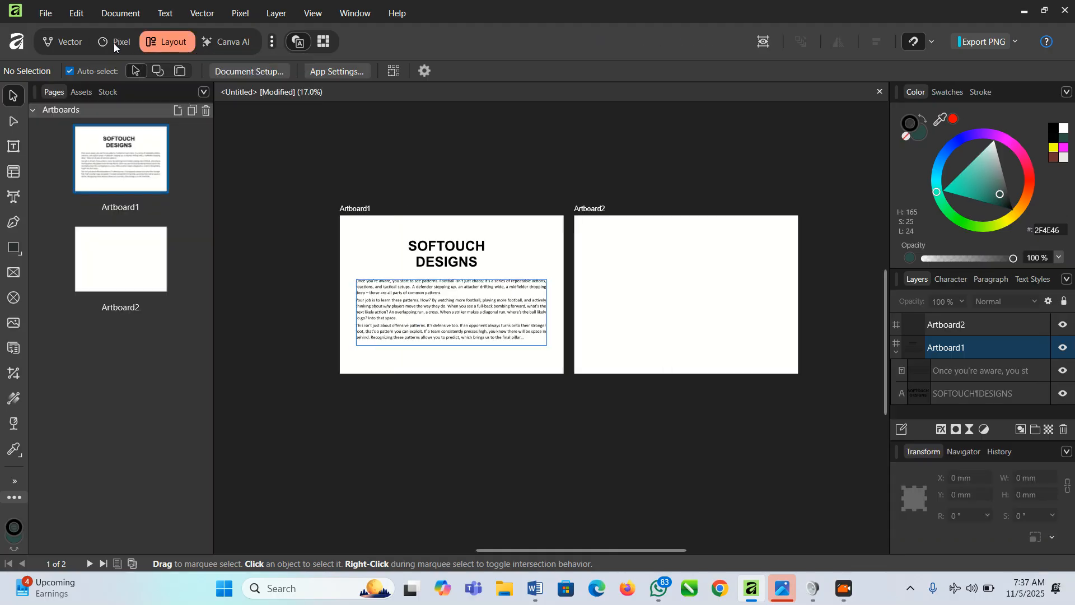
pyautogui.click(116, 43)
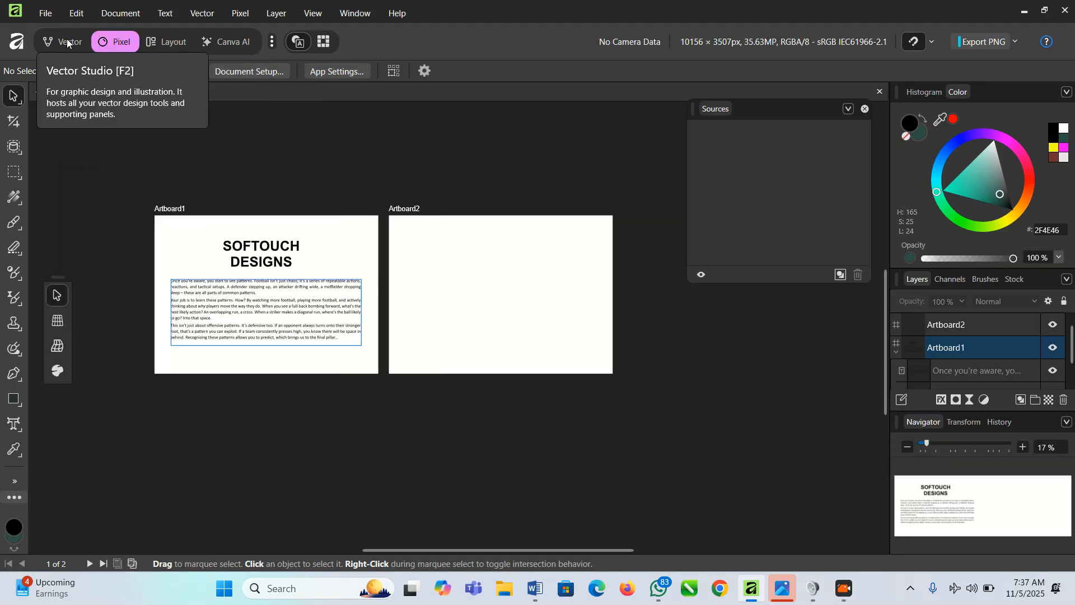
pyautogui.click(66, 38)
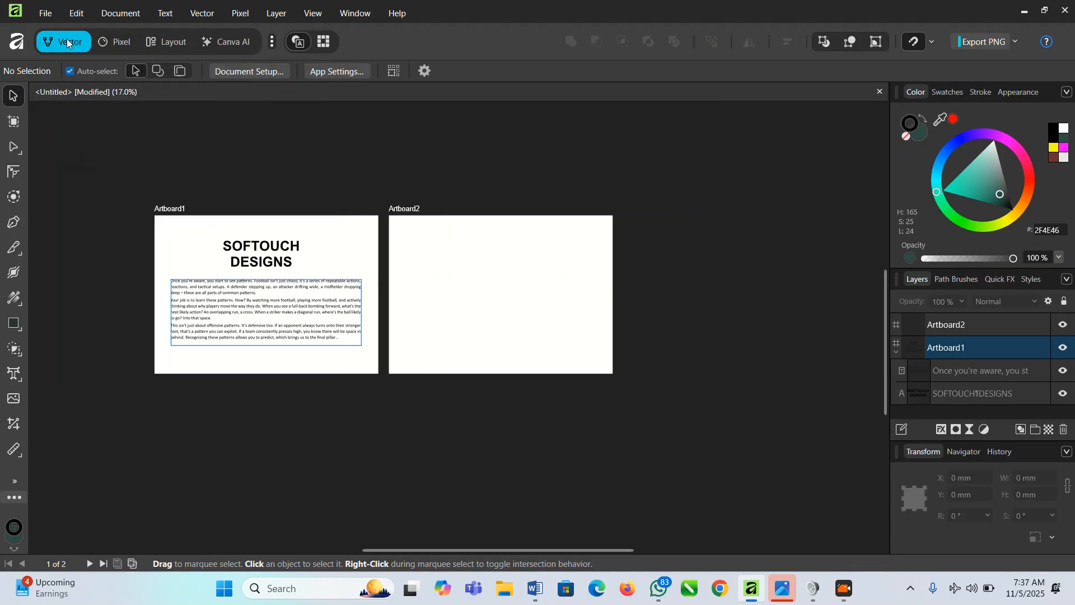
pyautogui.click(169, 45)
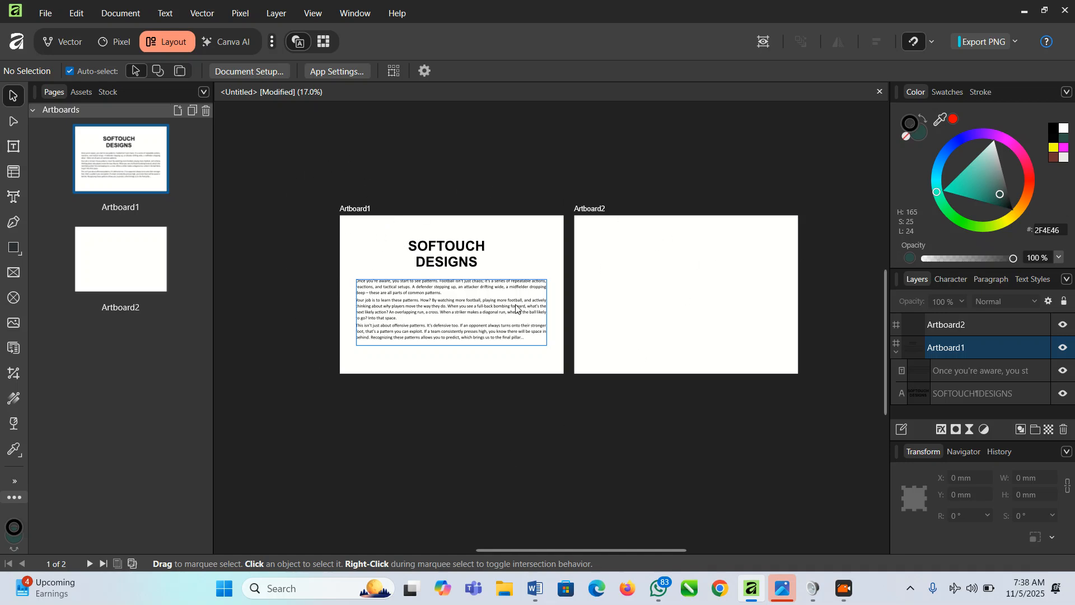
pyautogui.click(102, 258)
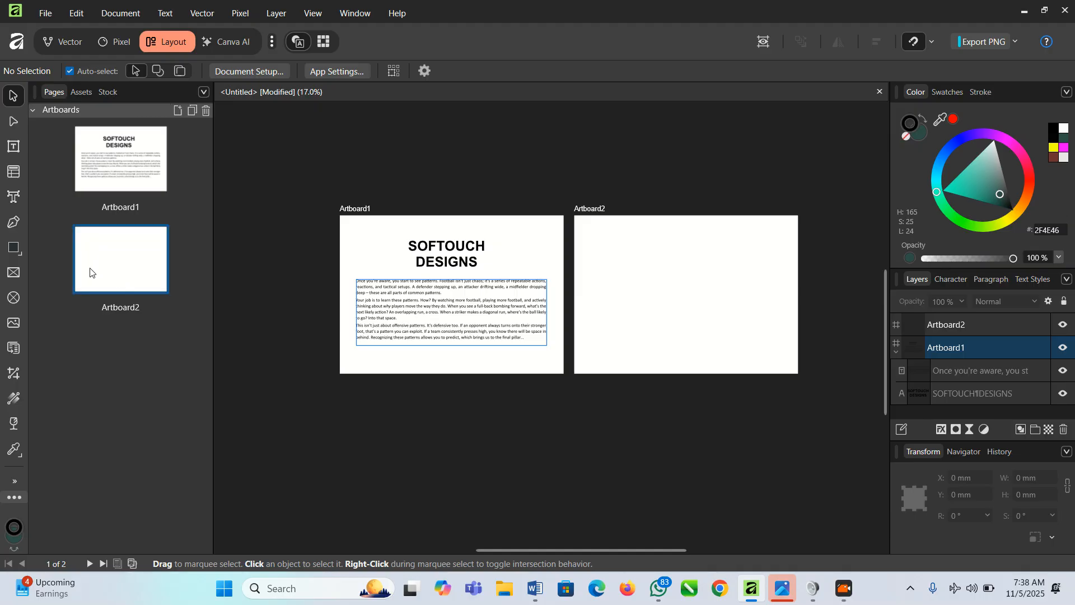
pyautogui.click(69, 41)
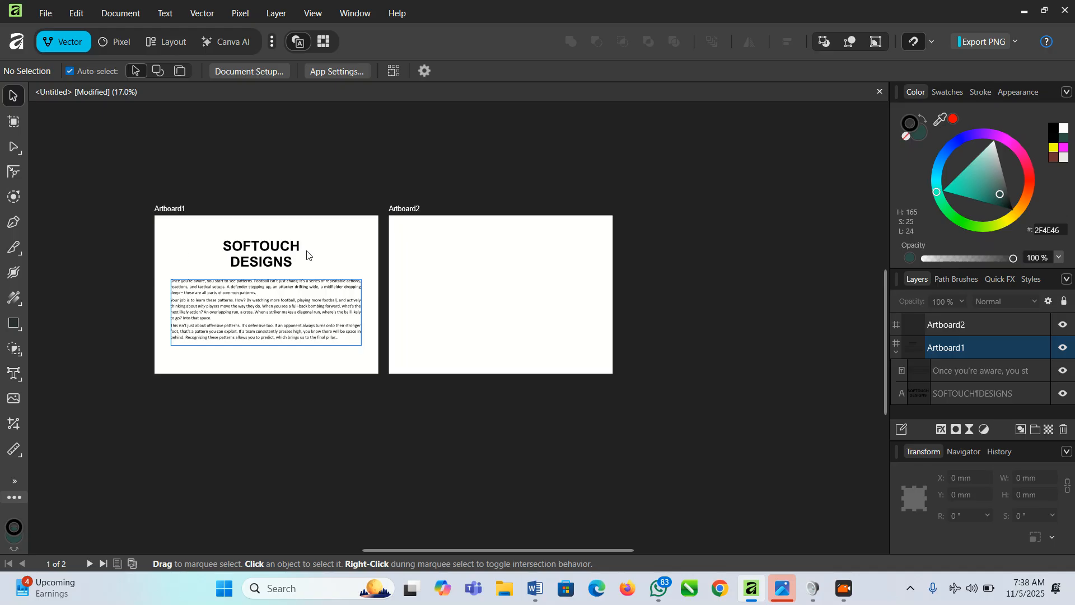
pyautogui.click(276, 264)
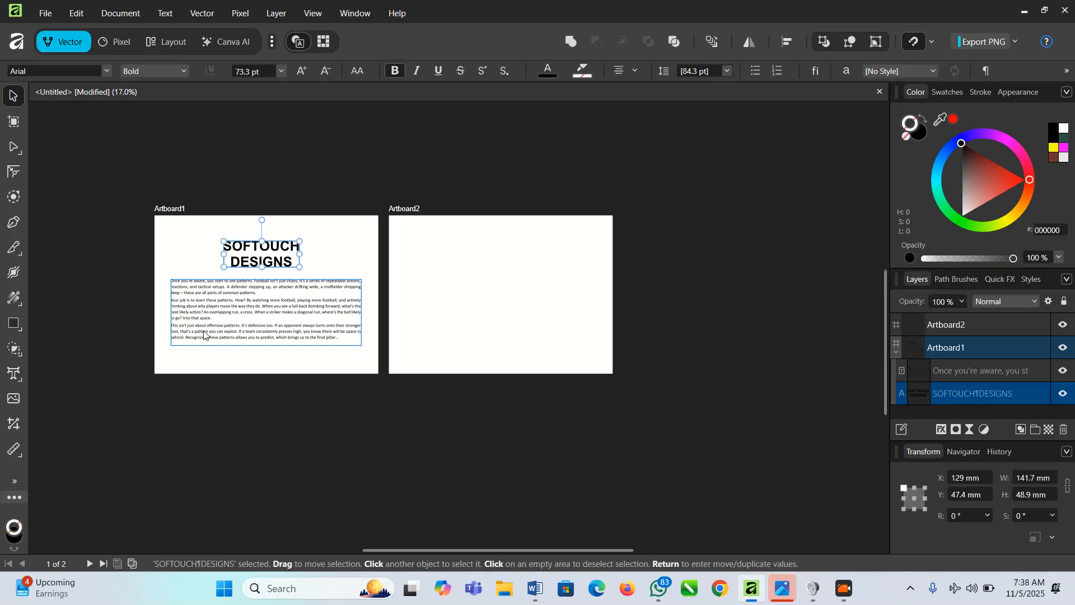
pyautogui.click(19, 330)
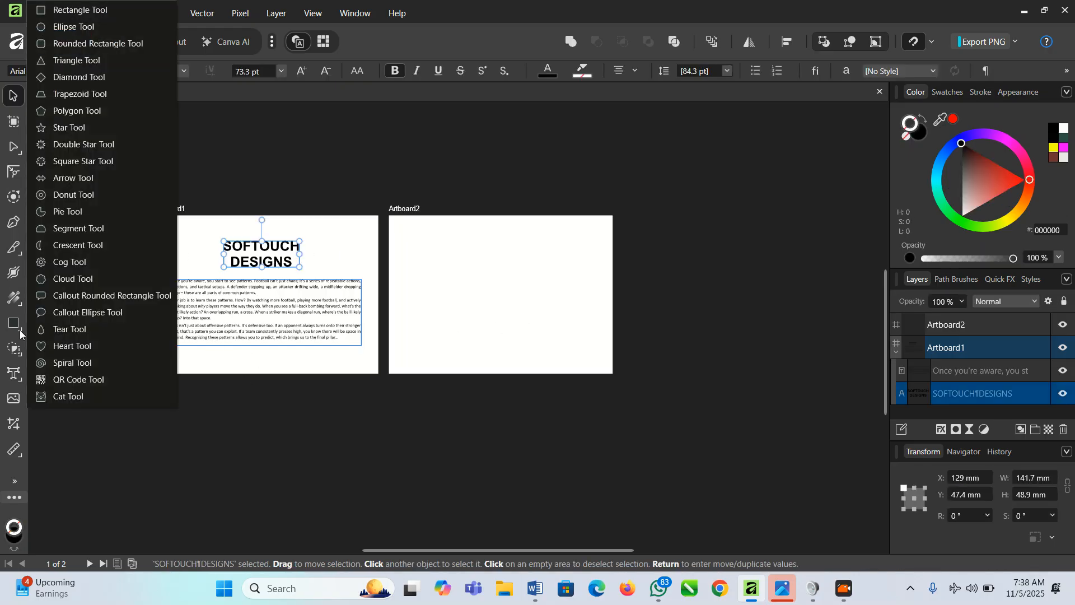
pyautogui.click(12, 374)
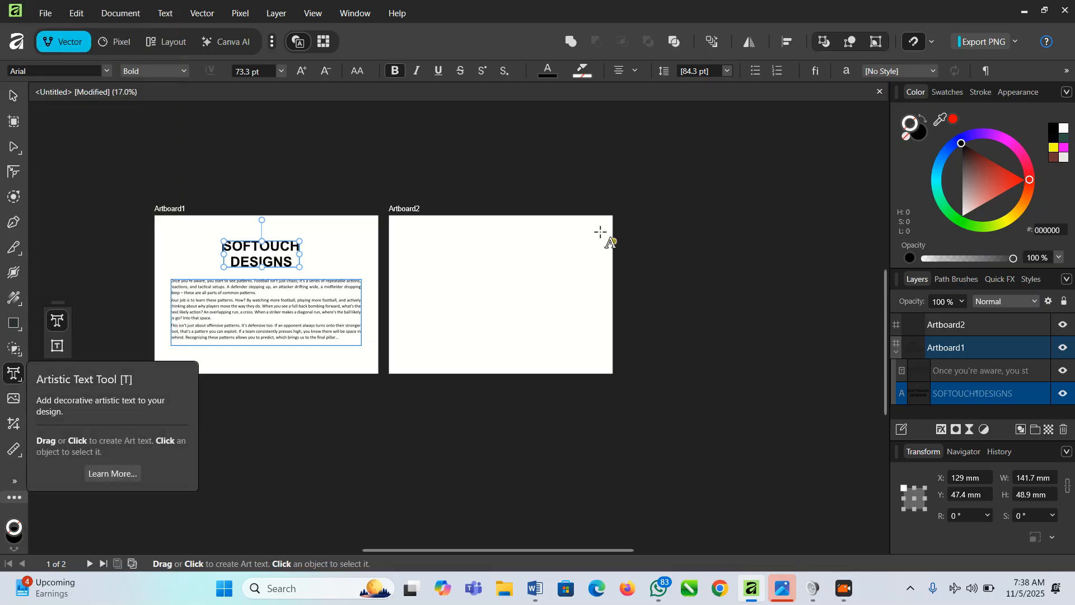
pyautogui.click(535, 271)
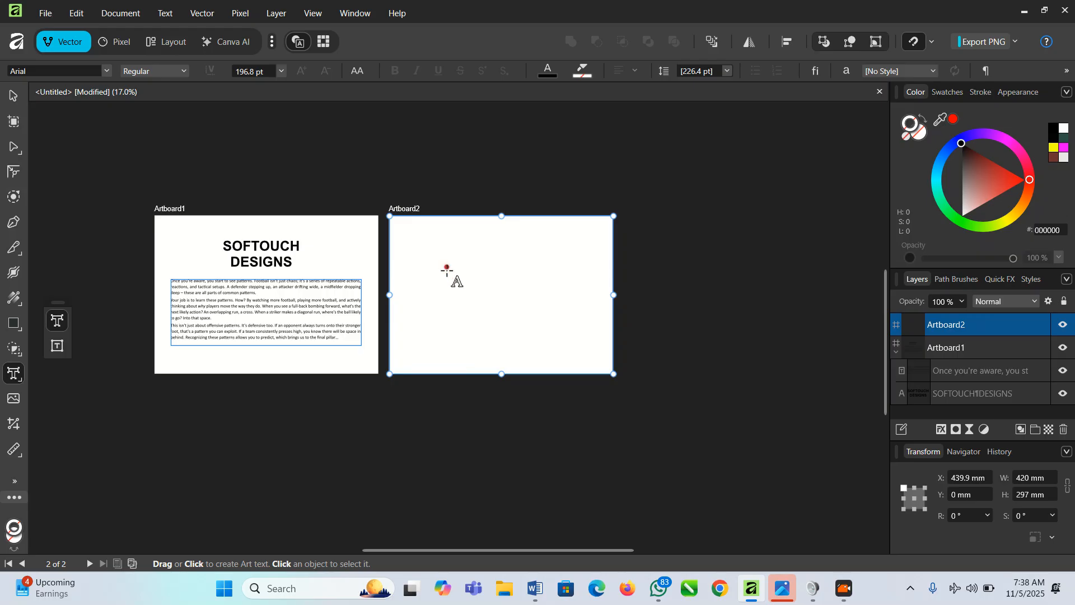
pyautogui.press('Escape')
pyautogui.press('e')
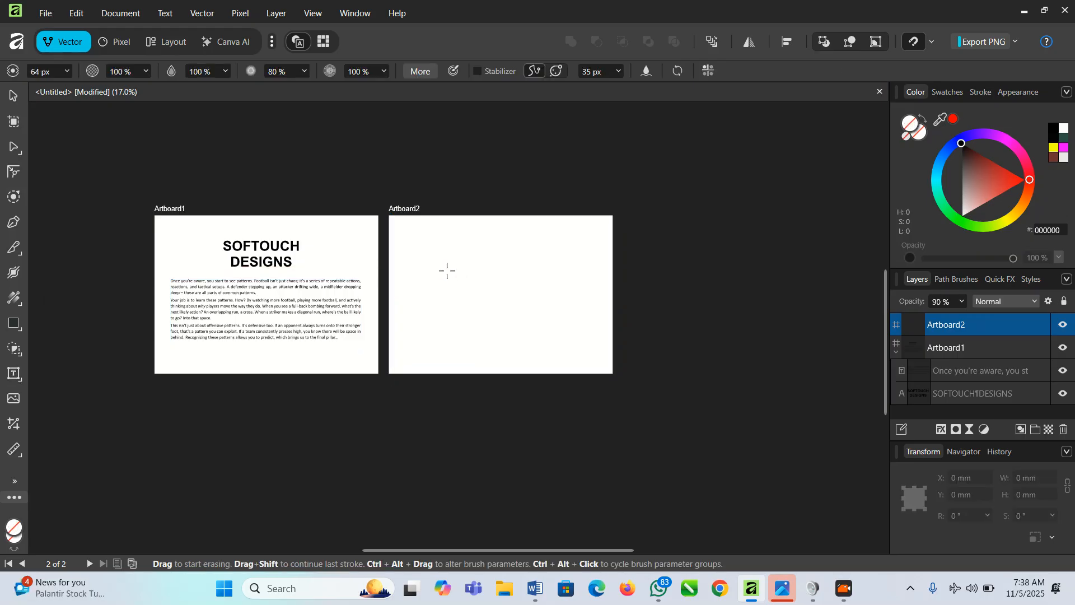
# - Add artistic text on Artboard2 reading "softouch" on the first line and "designs" on the second
pyautogui.click(14, 375)
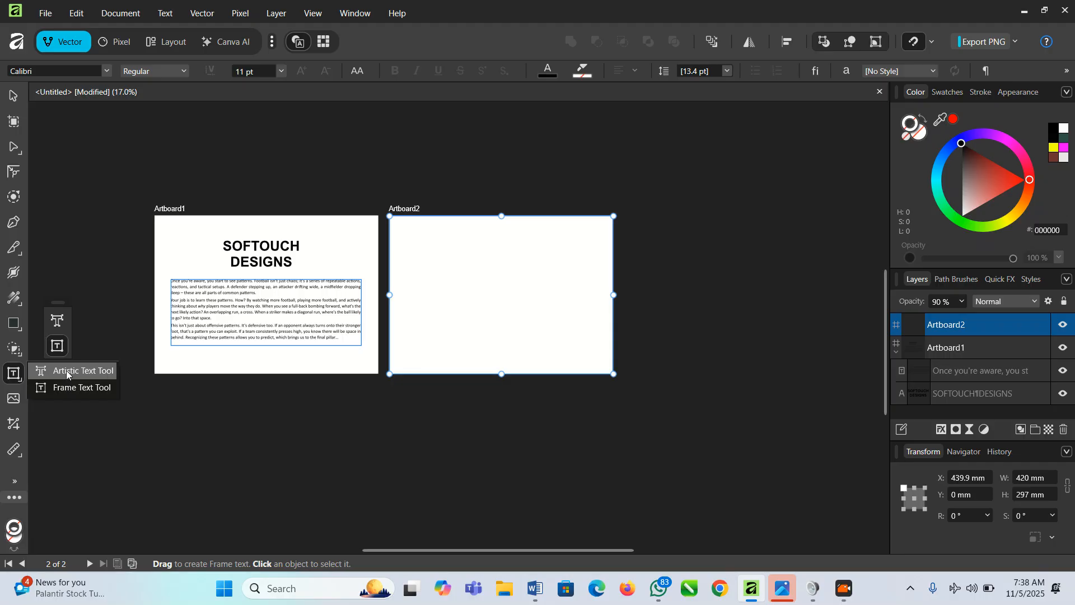
pyautogui.click(66, 371)
pyautogui.click(451, 267)
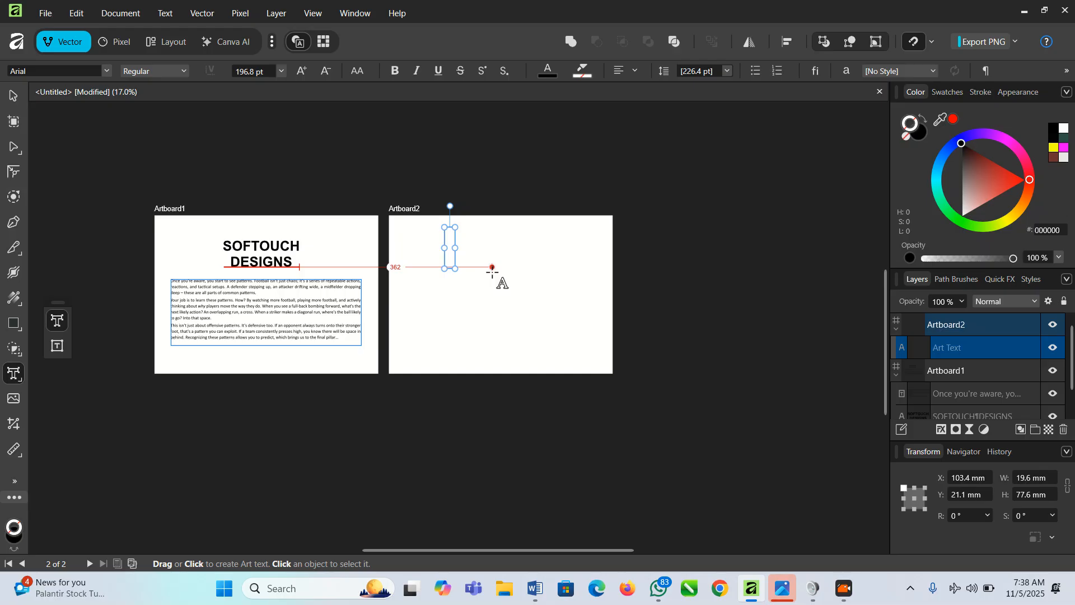
pyautogui.write('sot')
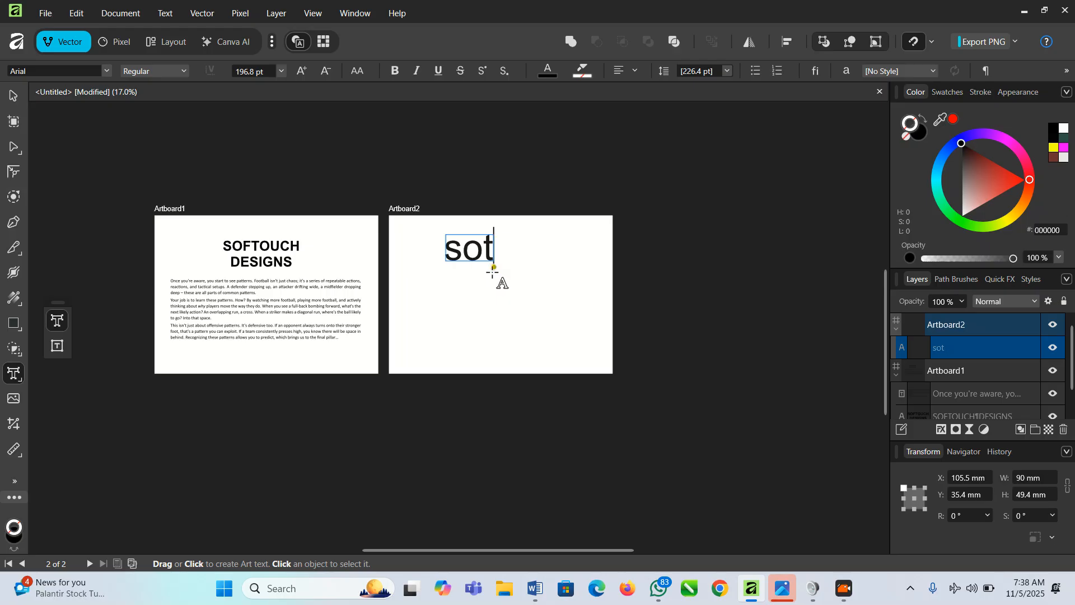
pyautogui.press('BackSpace')
pyautogui.write('ftouche')
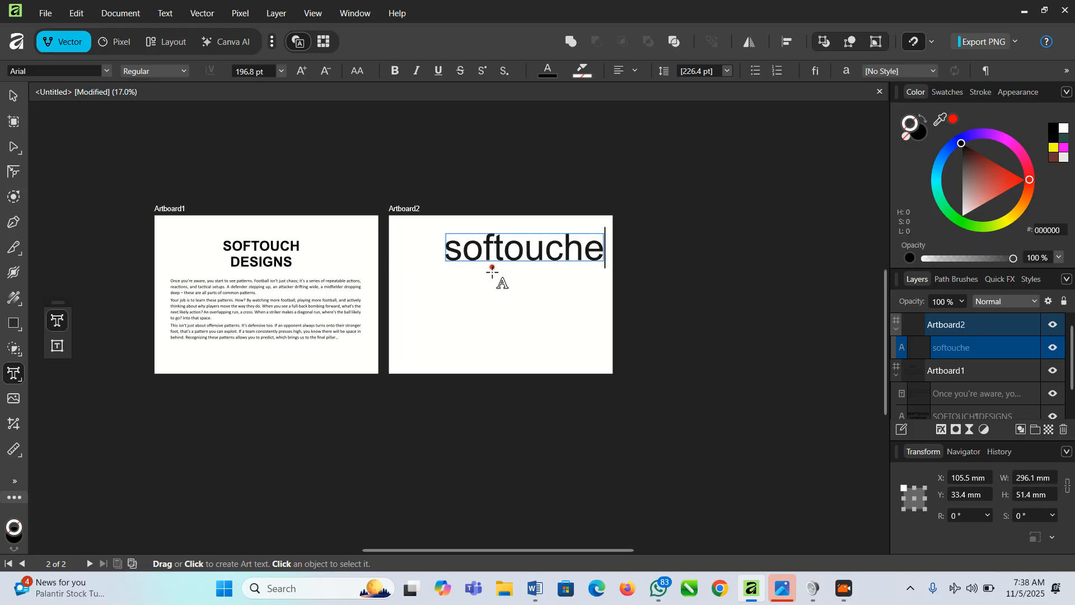
pyautogui.press('BackSpace')
pyautogui.press('Return')
pyautogui.write('des')
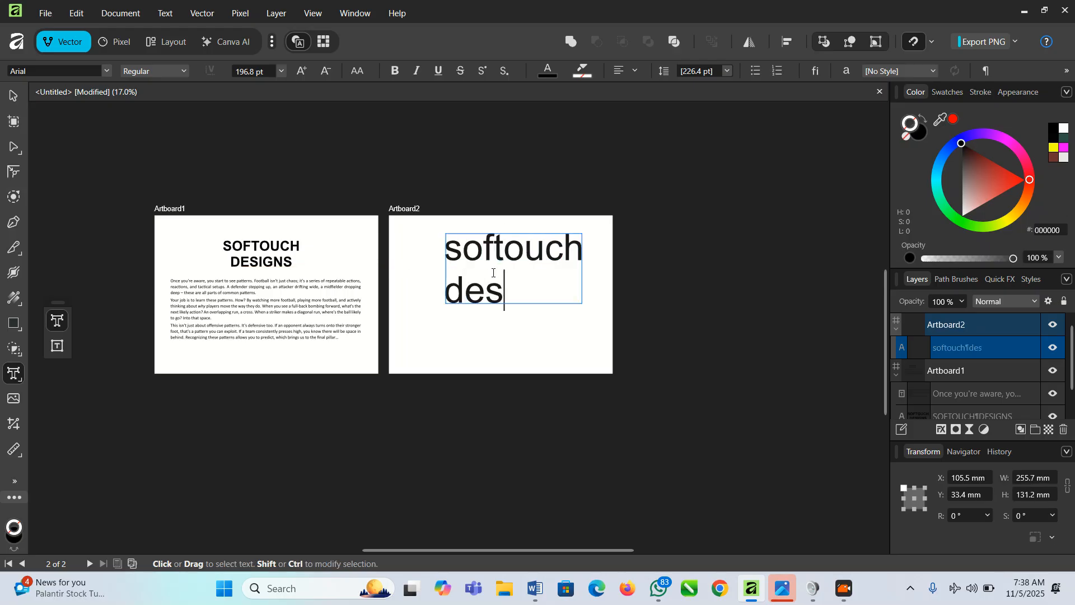
pyautogui.write('igher')
pyautogui.press('BackSpace')
pyautogui.press('BackSpace')
pyautogui.press('BackSpace')
pyautogui.write('ns')
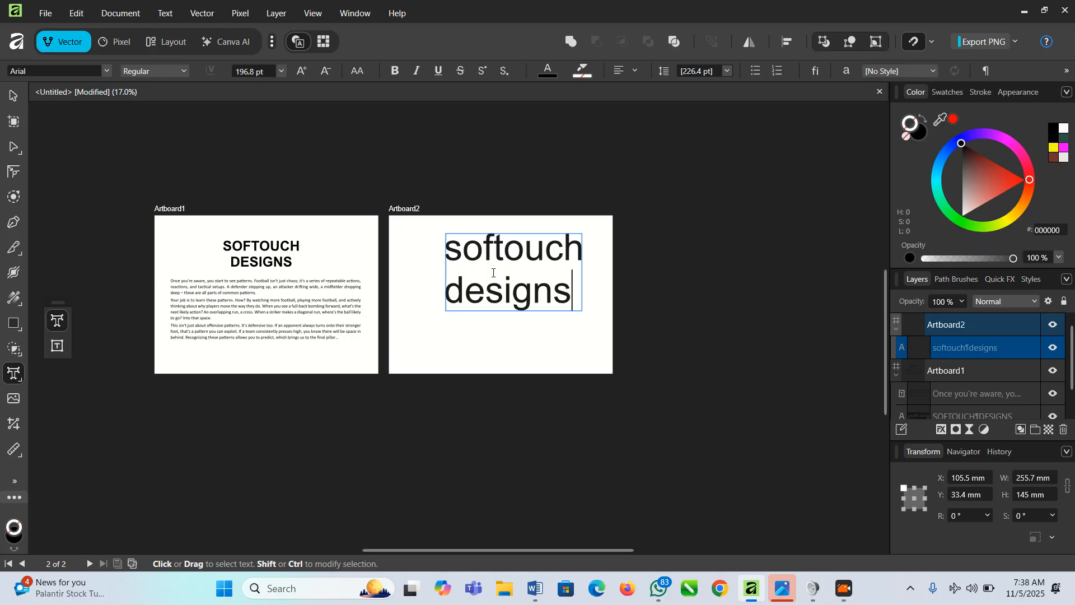
# - Set the alignment of both lines of the Artboard2 heading to Align Center
pyautogui.hotkey('ctrl', 'a')
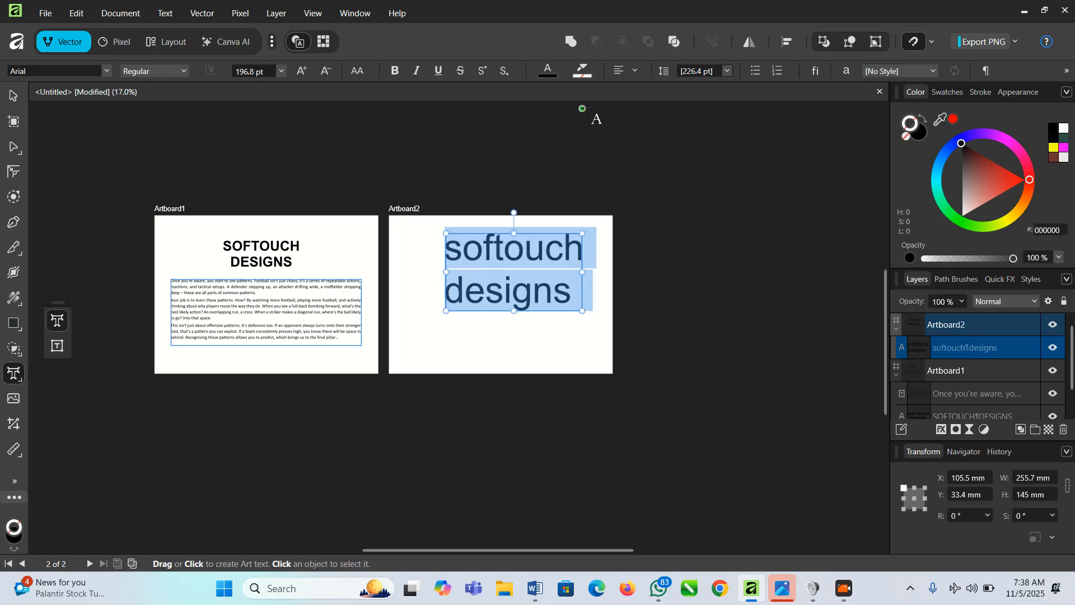
pyautogui.click(635, 71)
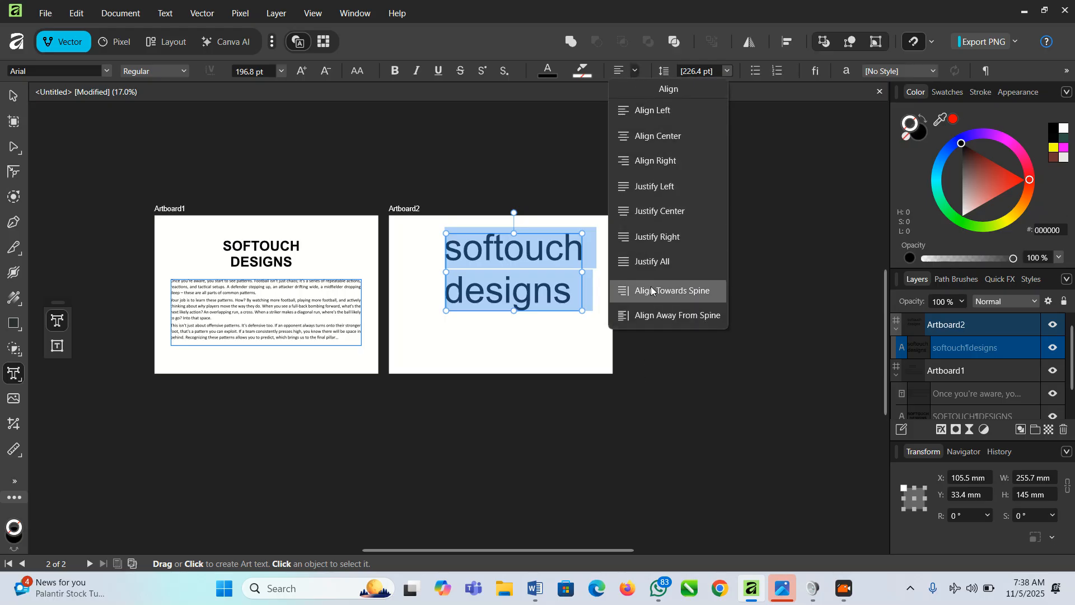
pyautogui.click(667, 212)
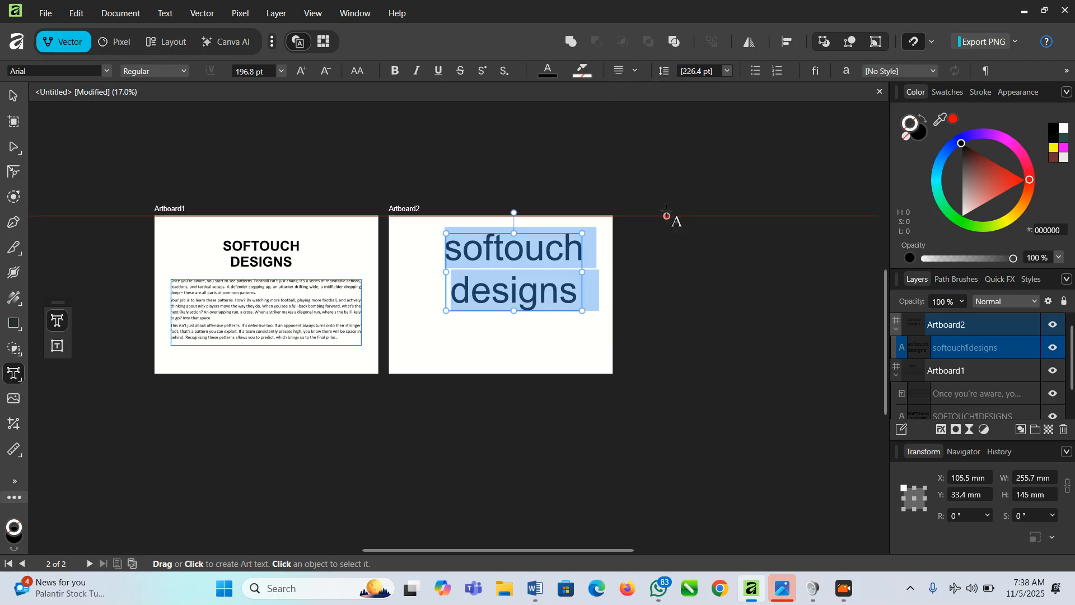
pyautogui.click(636, 72)
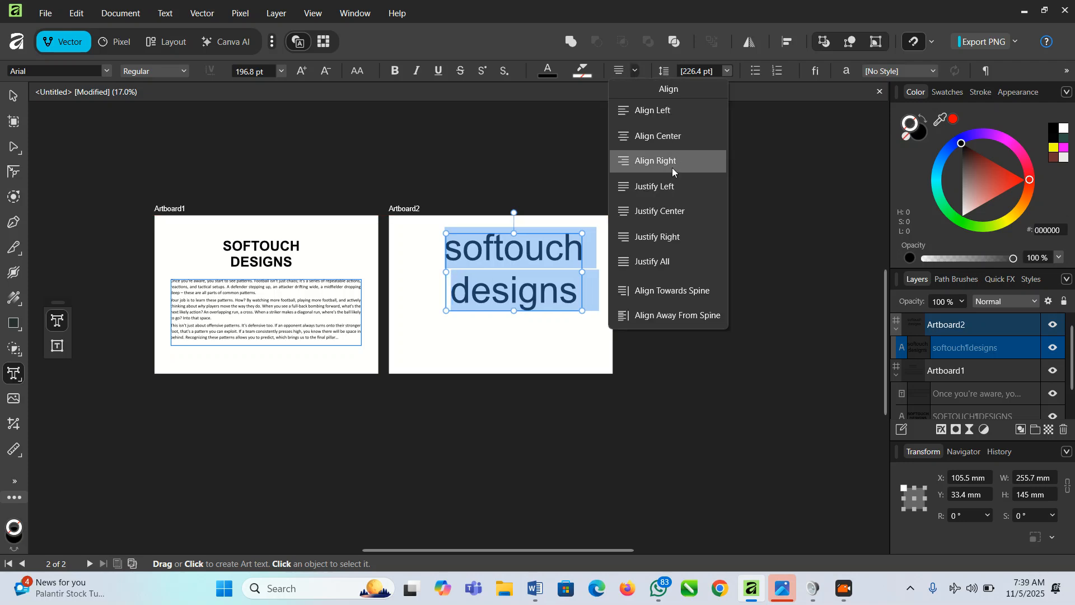
pyautogui.click(666, 137)
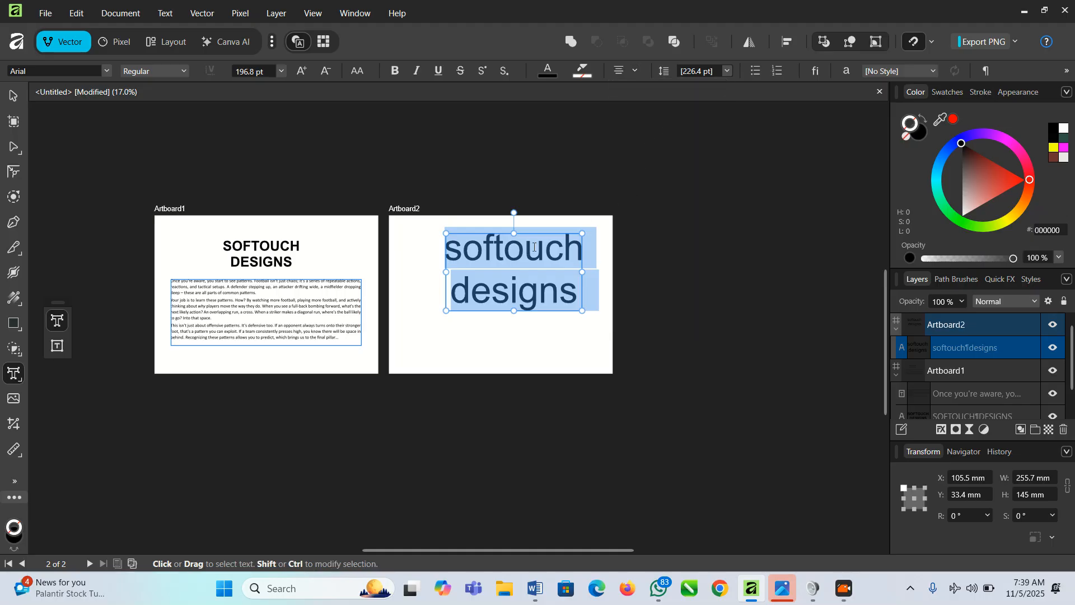
# - Make the Artboard2 heading bold and increase its font size to 208 pt
pyautogui.click(396, 71)
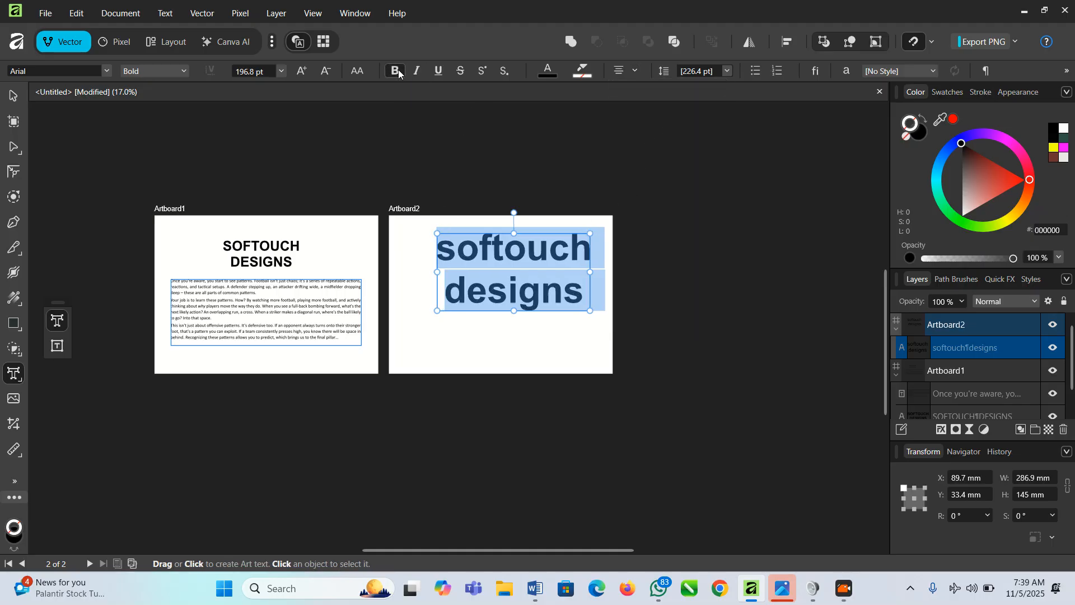
pyautogui.click(303, 70)
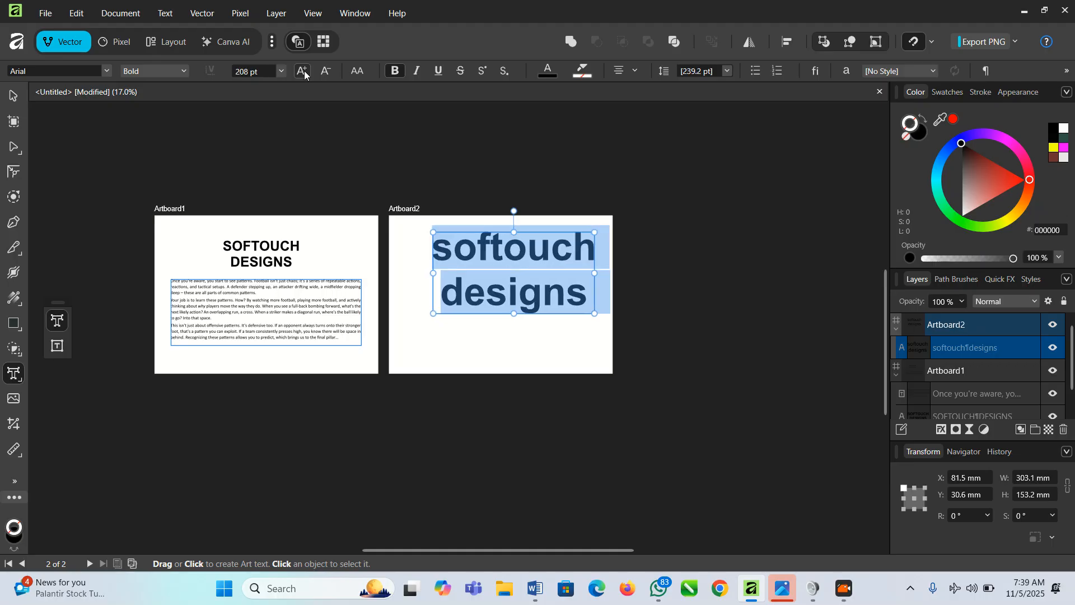
# - Convert the capitalization of the Artboard2 heading to Upper Case
pyautogui.rightClick(552, 247)
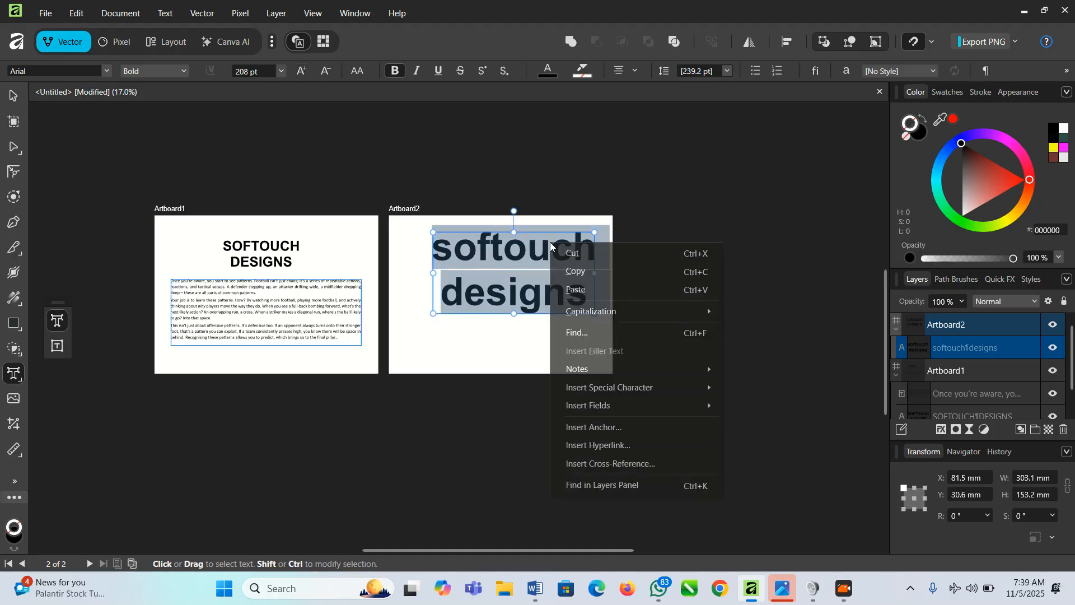
pyautogui.moveTo(636, 311)
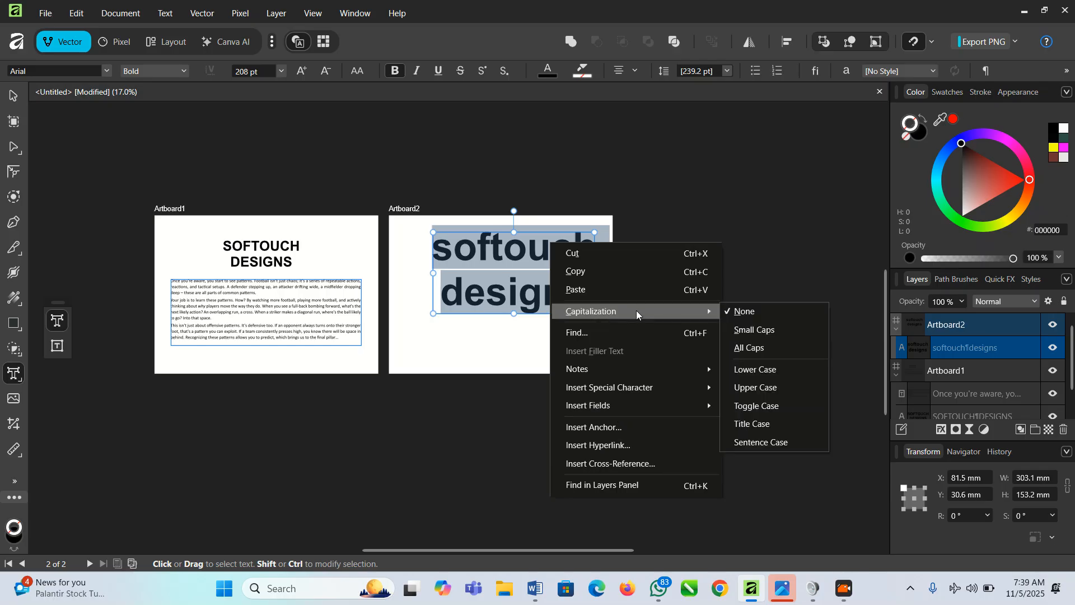
pyautogui.click(762, 391)
# - Scale the Artboard2 heading down proportionally to about 207 mm wide, keeping it near the artboard's upper edge
pyautogui.click(14, 96)
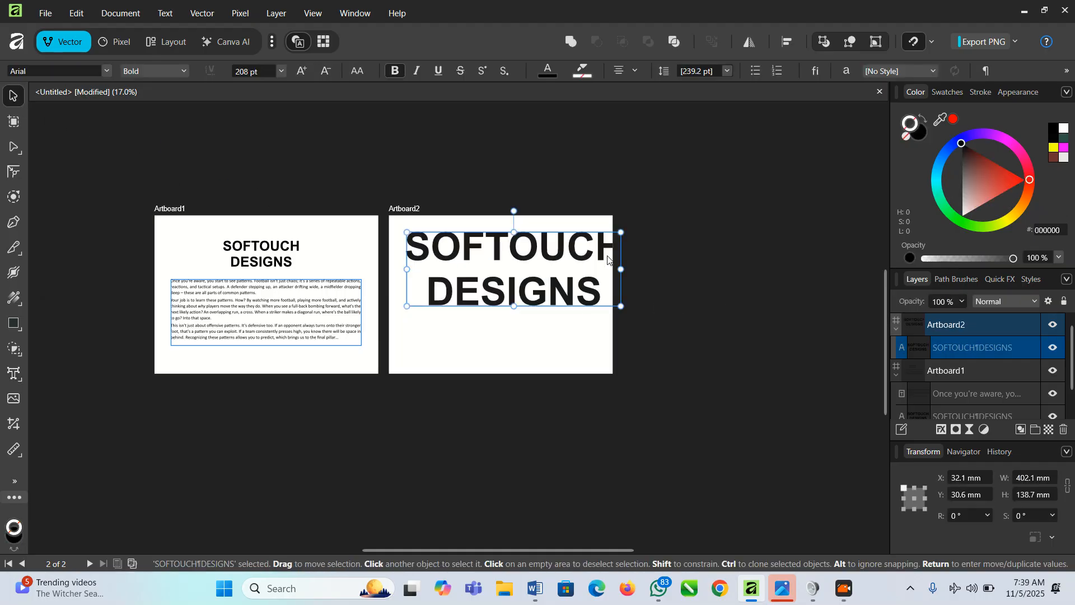
pyautogui.moveTo(621, 232); pyautogui.dragTo(565, 231)
pyautogui.moveTo(580, 278); pyautogui.dragTo(561, 273)
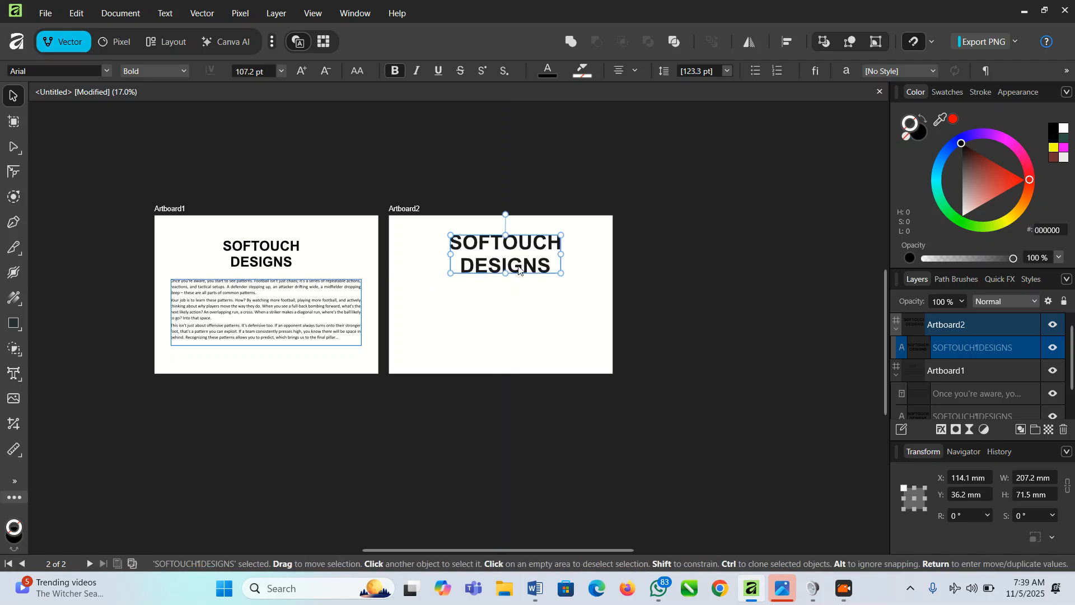
pyautogui.click(482, 329)
# - Draw a frame text box about 371 mm wide below the heading on Artboard2
pyautogui.click(291, 309)
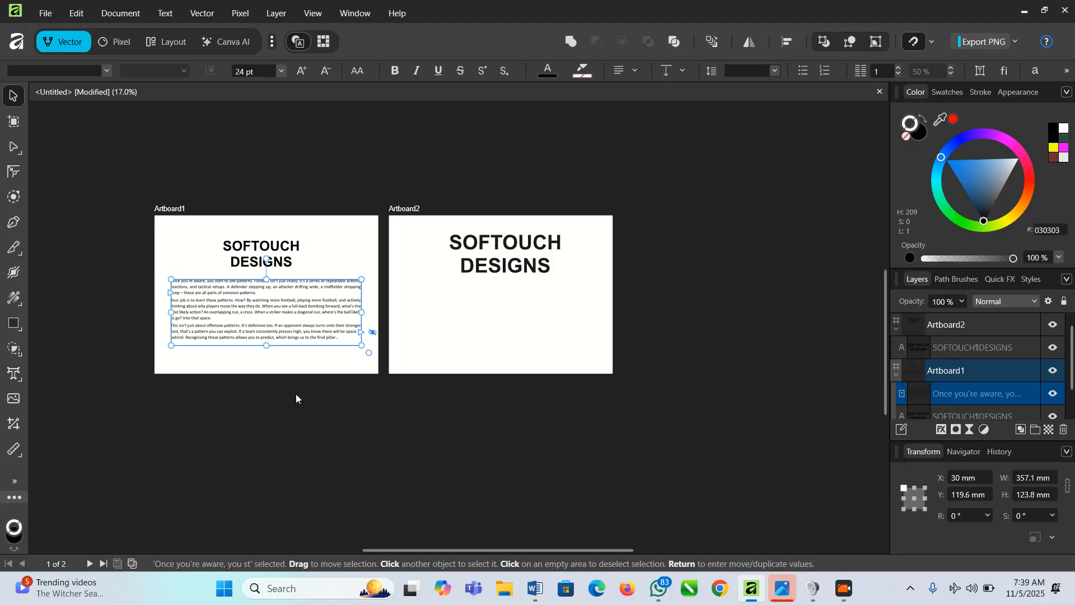
pyautogui.click(21, 384)
pyautogui.click(78, 387)
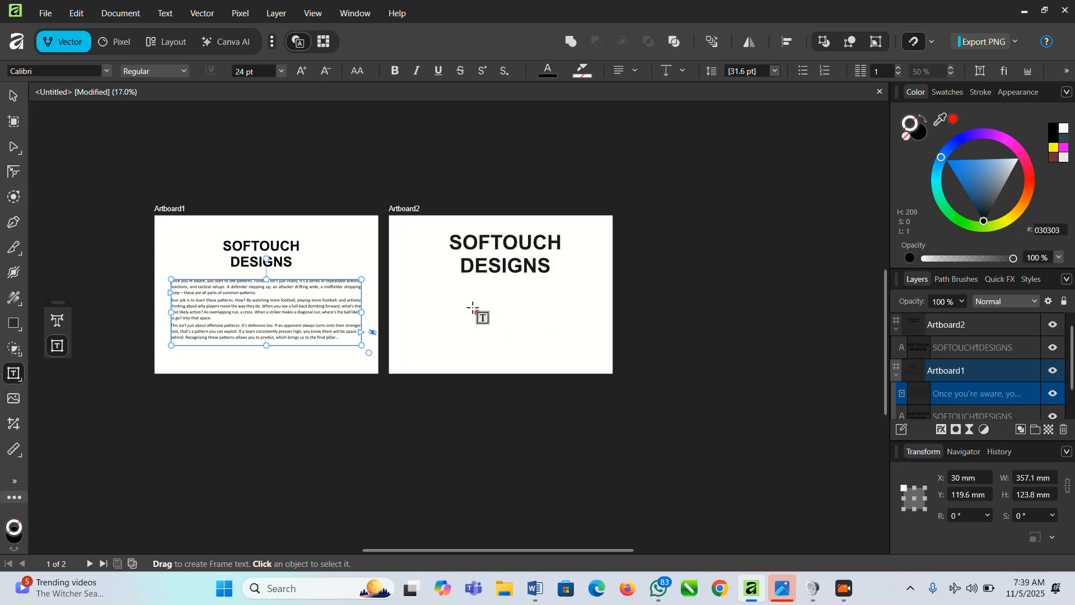
pyautogui.moveTo(405, 273); pyautogui.dragTo(603, 362)
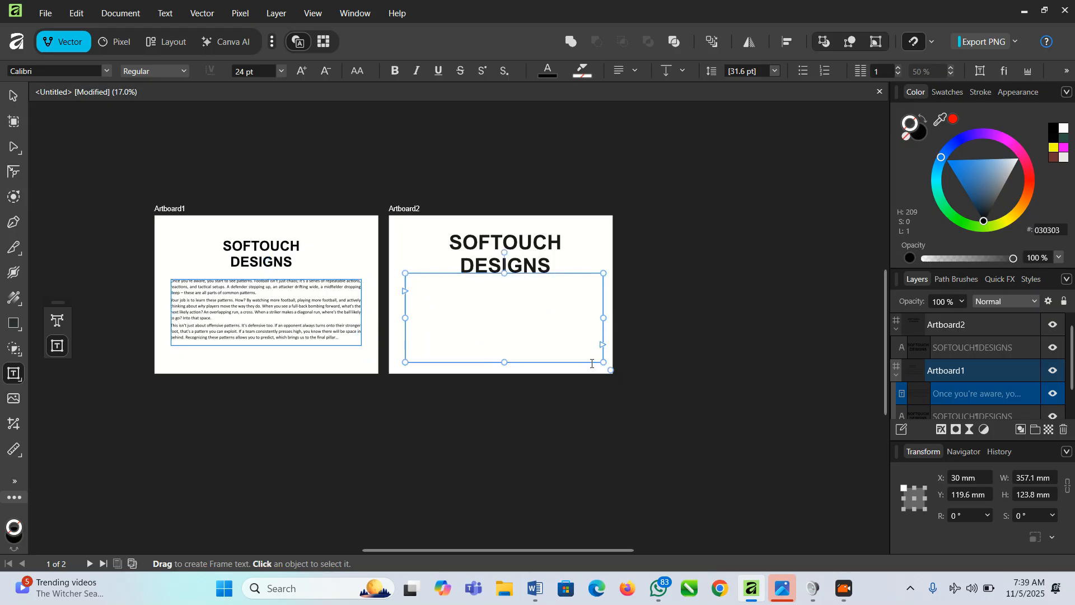
# - Lower the upper edge of Artboard2's text frame to clear the heading, making it about 156 mm high, and leave the frame selected
pyautogui.click(7, 105)
pyautogui.click(617, 340)
pyautogui.click(513, 290)
pyautogui.moveTo(504, 273); pyautogui.dragTo(505, 279)
pyautogui.click(714, 340)
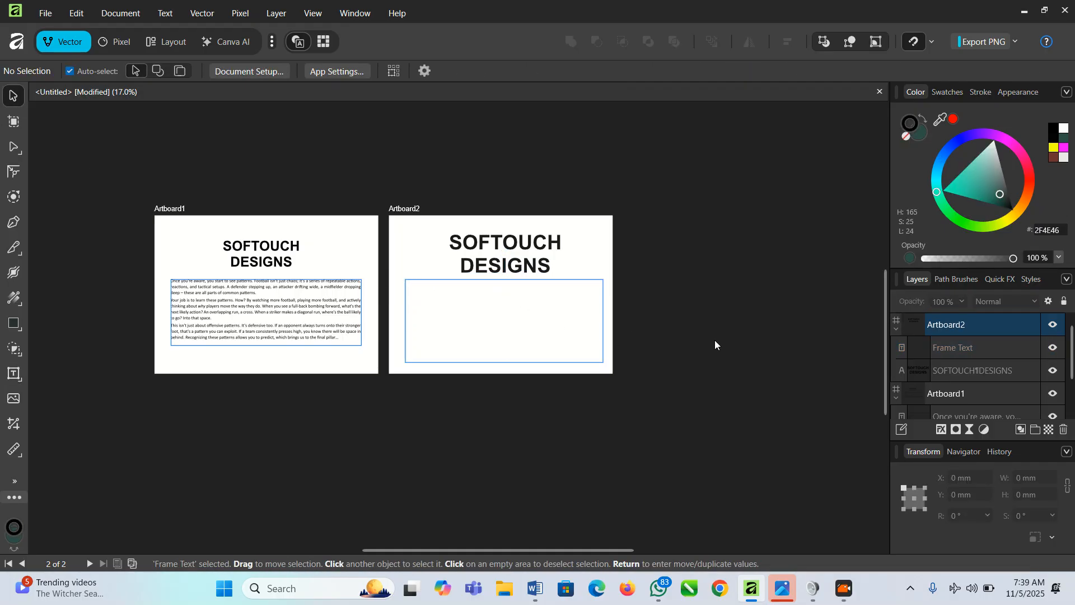
pyautogui.click(562, 324)
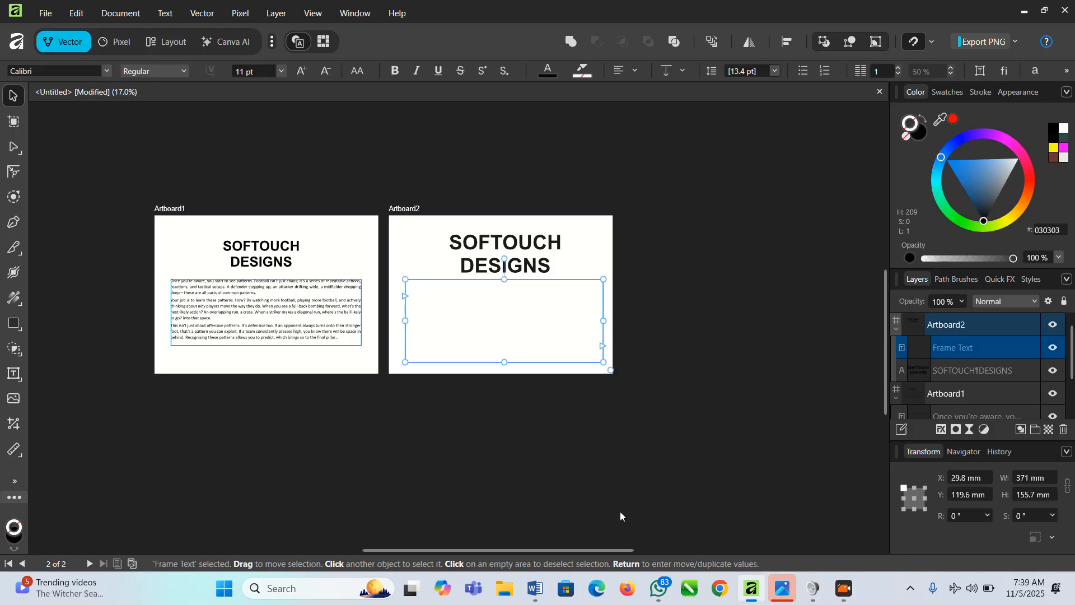
# - Copy the selected blue passage from the Word document and paste it into Artboard2's empty text frame in Affinity
pyautogui.click(535, 588)
pyautogui.rightClick(496, 417)
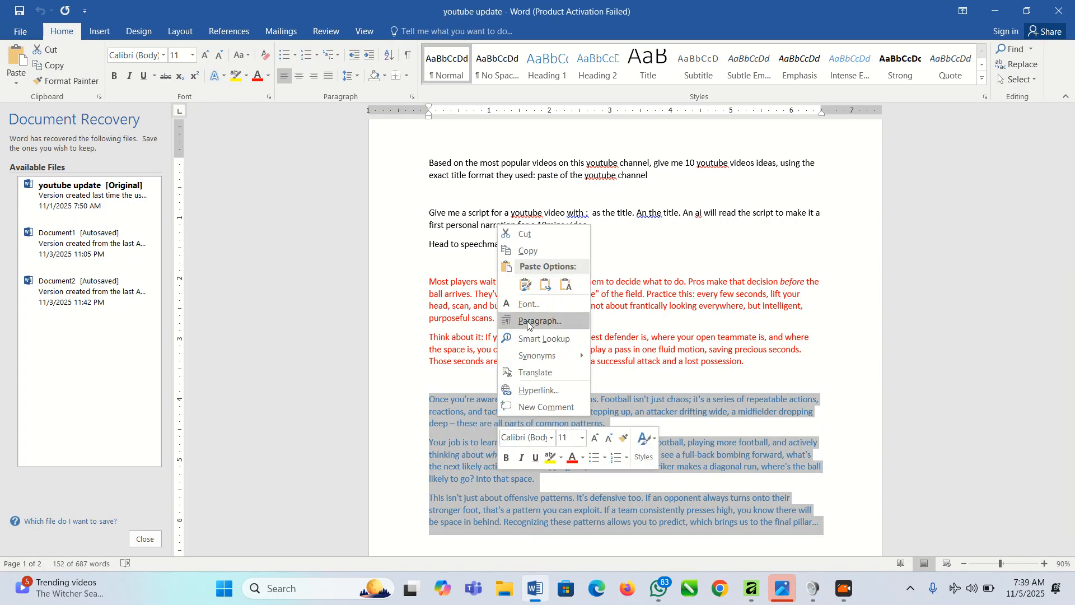
pyautogui.click(534, 252)
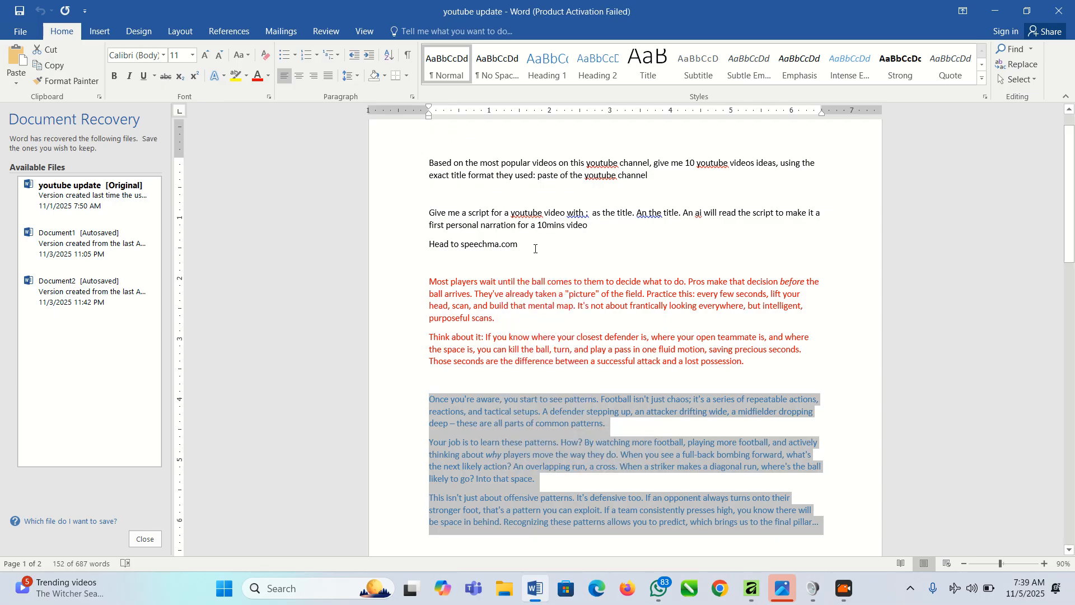
pyautogui.hotkey('alt', 'Tab')
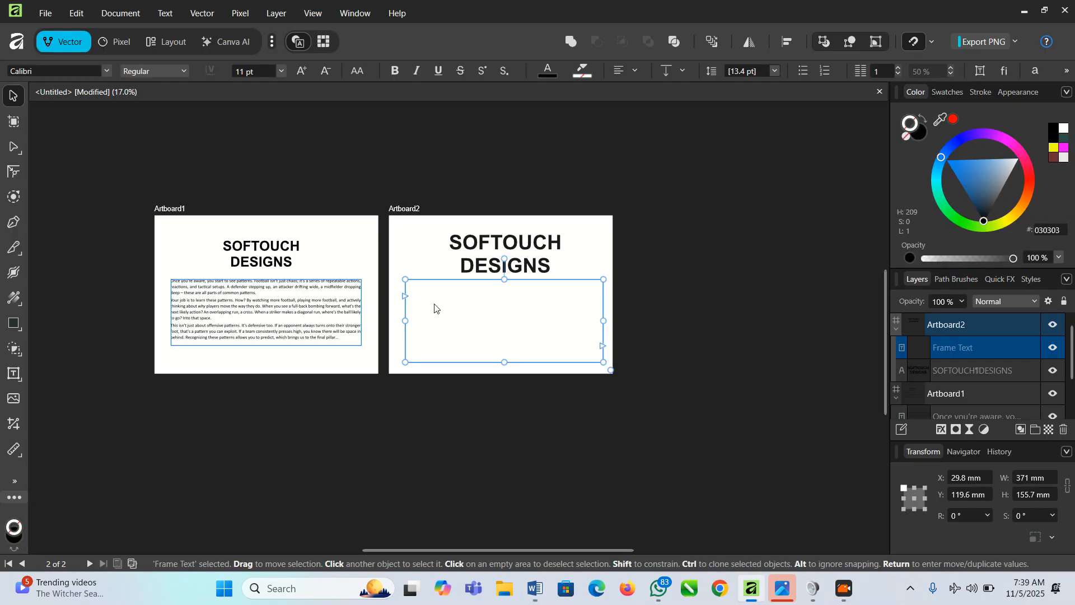
pyautogui.doubleClick(436, 309)
pyautogui.hotkey('ctrl', 'v')
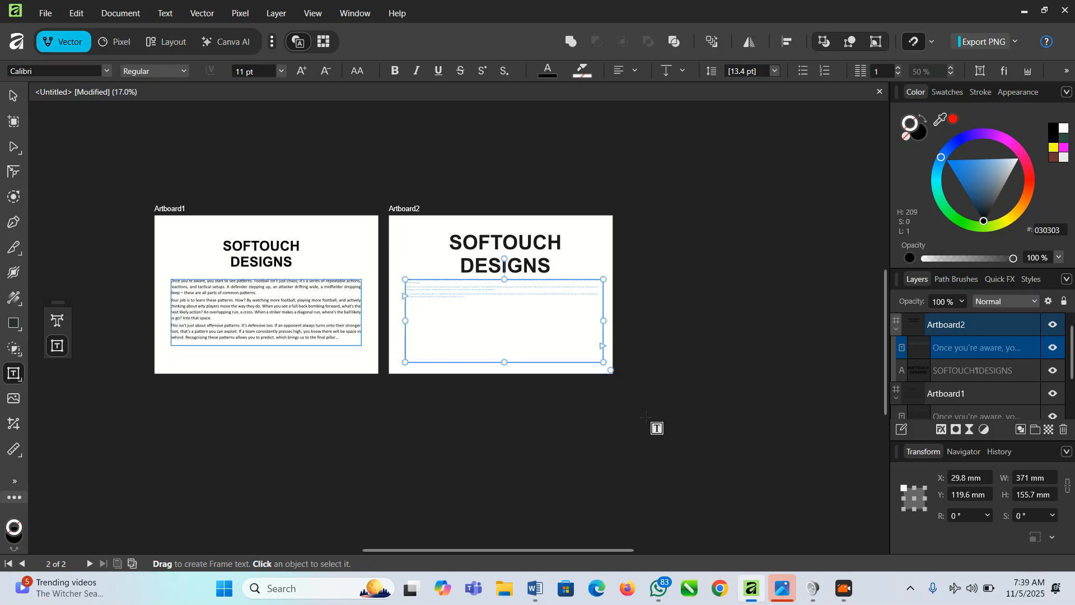
# - Recolor Artboard2's body text to near-black #1C2228 and set its font size to 30 pt
pyautogui.click(988, 211)
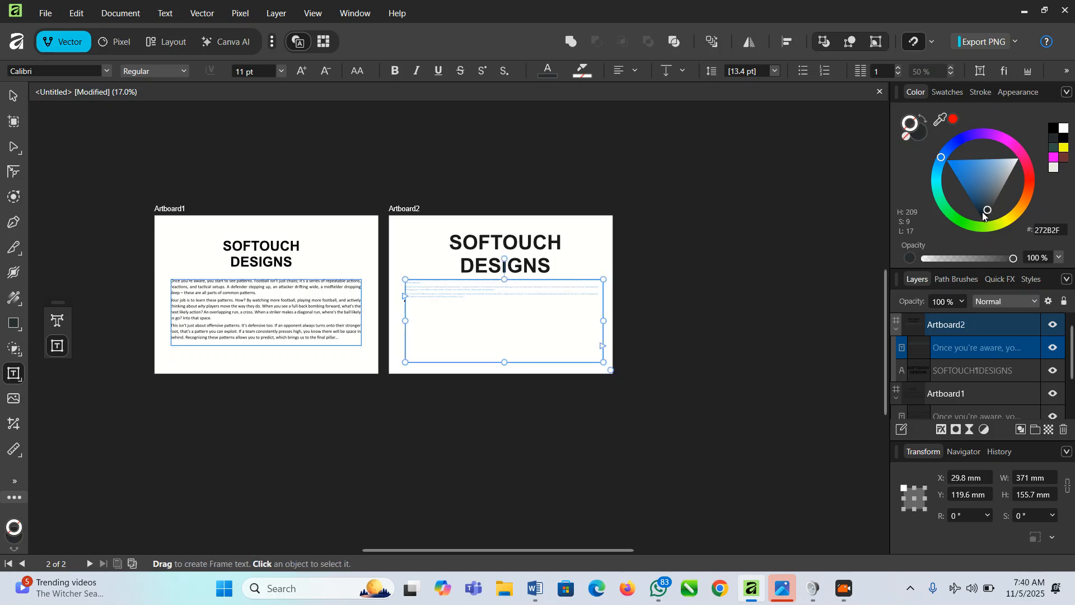
pyautogui.click(13, 96)
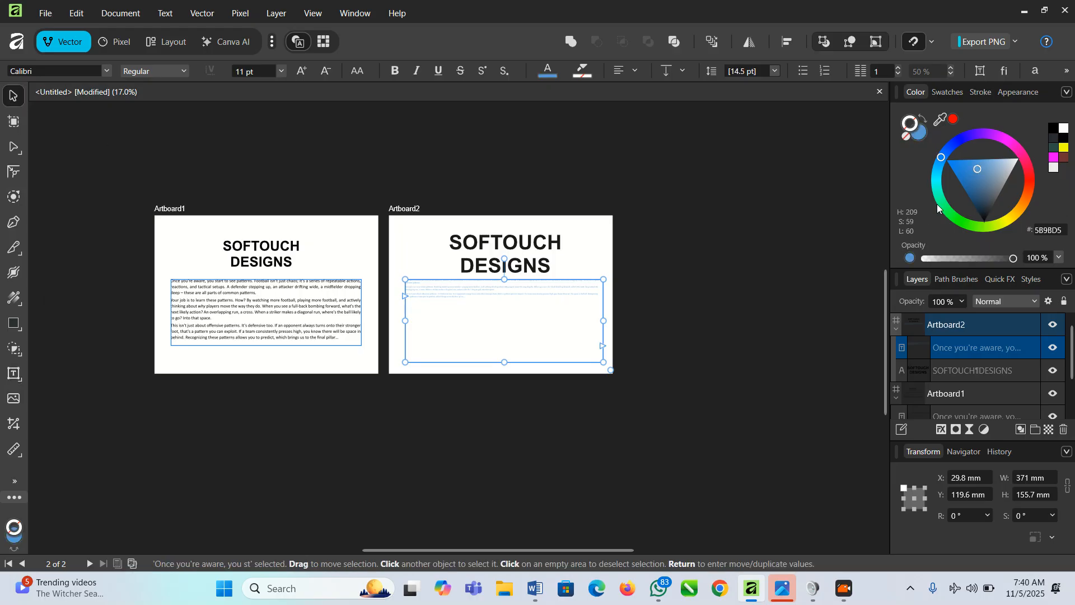
pyautogui.click(986, 212)
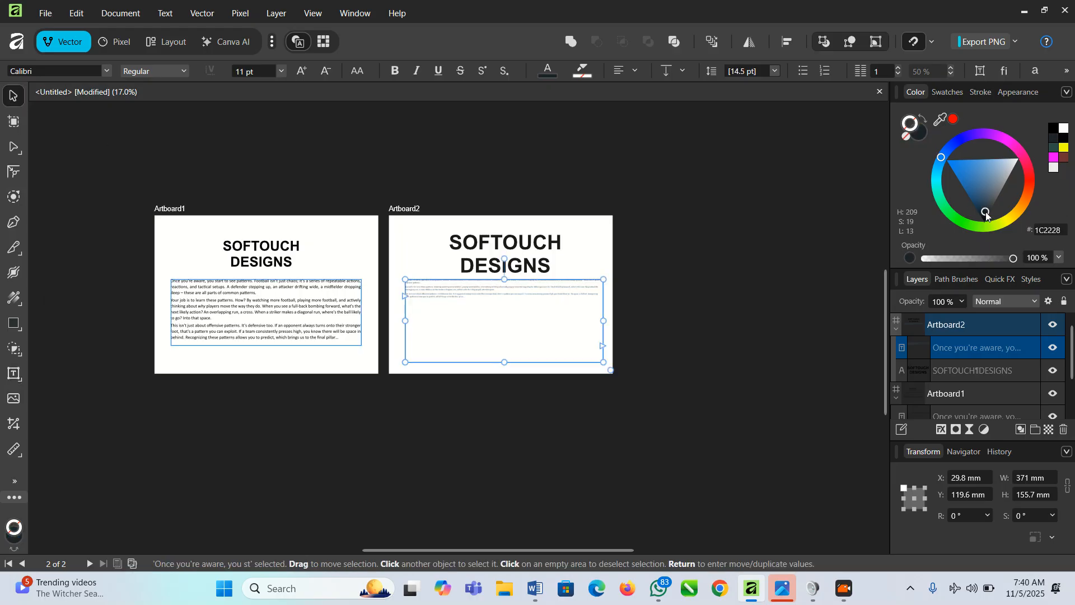
pyautogui.click(280, 71)
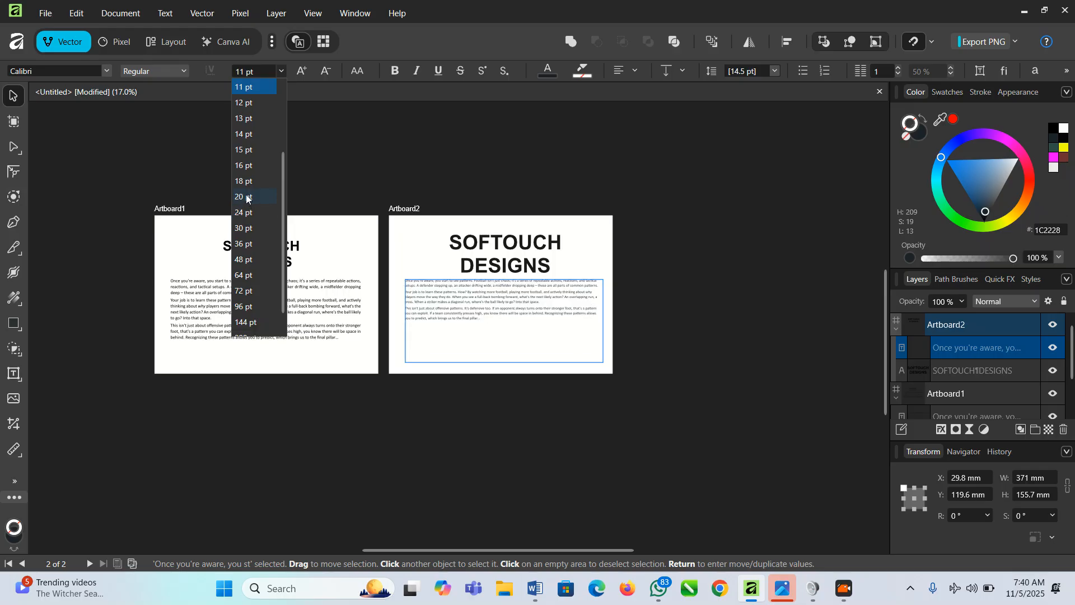
pyautogui.click(245, 229)
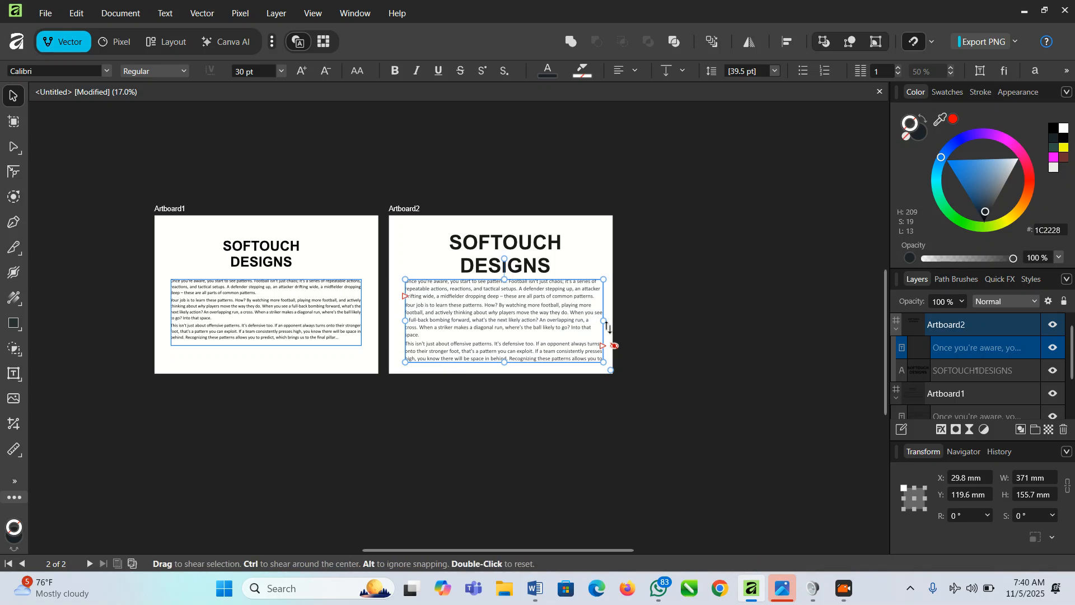
# - Widen Artboard2's text frame on both sides to about 408 mm and scale the heading above it down slightly
pyautogui.moveTo(604, 321); pyautogui.dragTo(613, 321)
pyautogui.moveTo(405, 321); pyautogui.dragTo(397, 321)
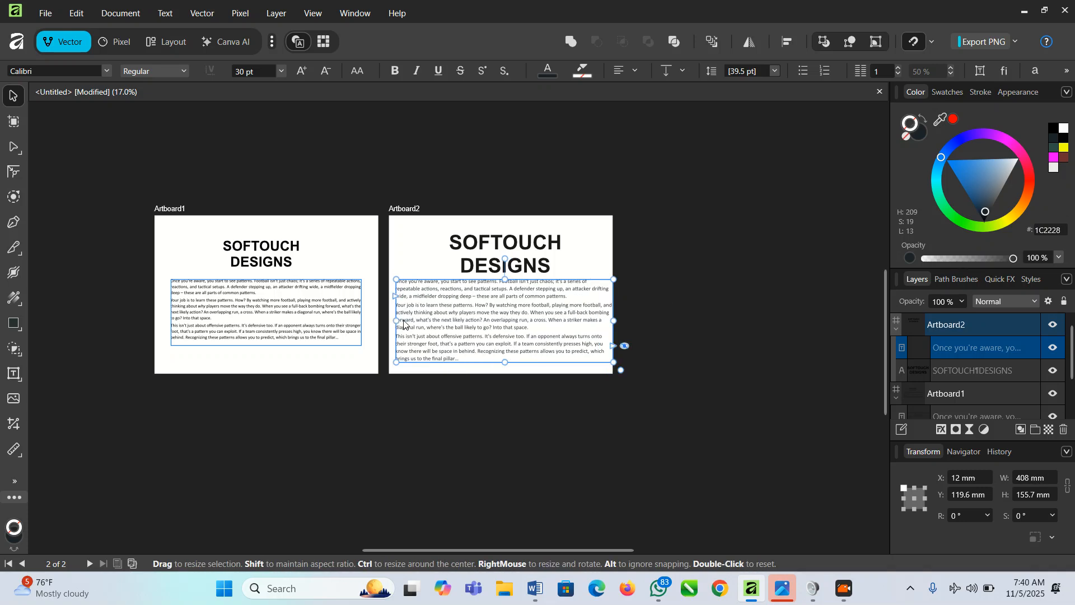
pyautogui.click(485, 260)
pyautogui.moveTo(559, 271); pyautogui.dragTo(518, 237)
# - Raise the upper edge of Artboard2's text frame and pull in its right edge, making it about 392 mm wide and 180 mm high
pyautogui.click(501, 283)
pyautogui.moveTo(504, 284); pyautogui.dragTo(503, 273)
pyautogui.moveTo(614, 314); pyautogui.dragTo(606, 315)
pyautogui.moveTo(500, 362); pyautogui.dragTo(500, 363)
pyautogui.click(613, 351)
pyautogui.click(516, 306)
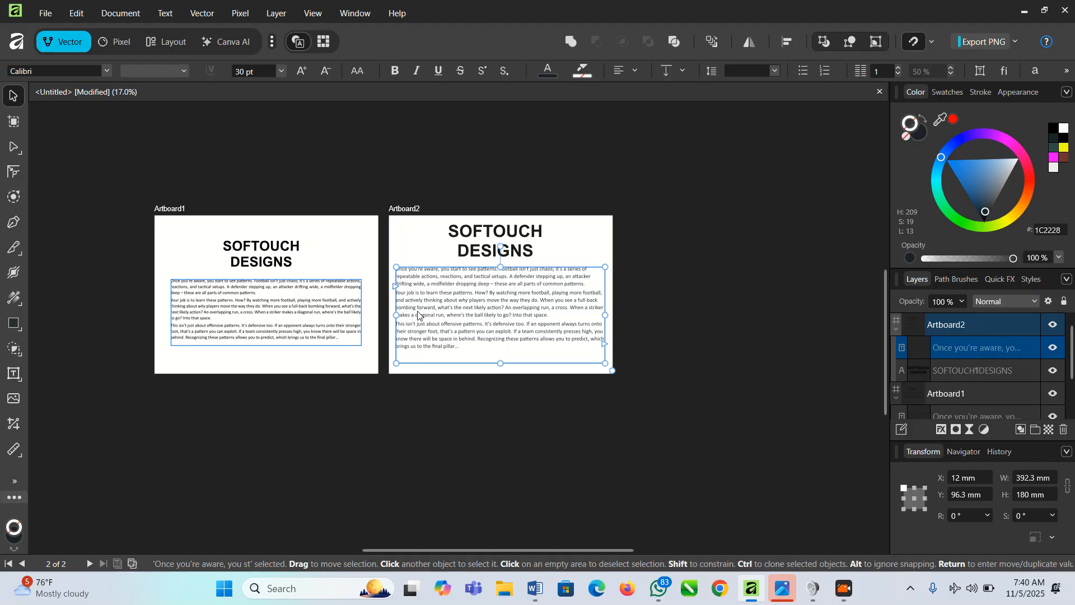
# - Try Justify Right on Artboard2's whole body text and Justify Left on its first paragraph
pyautogui.scroll(2, 586, 319)
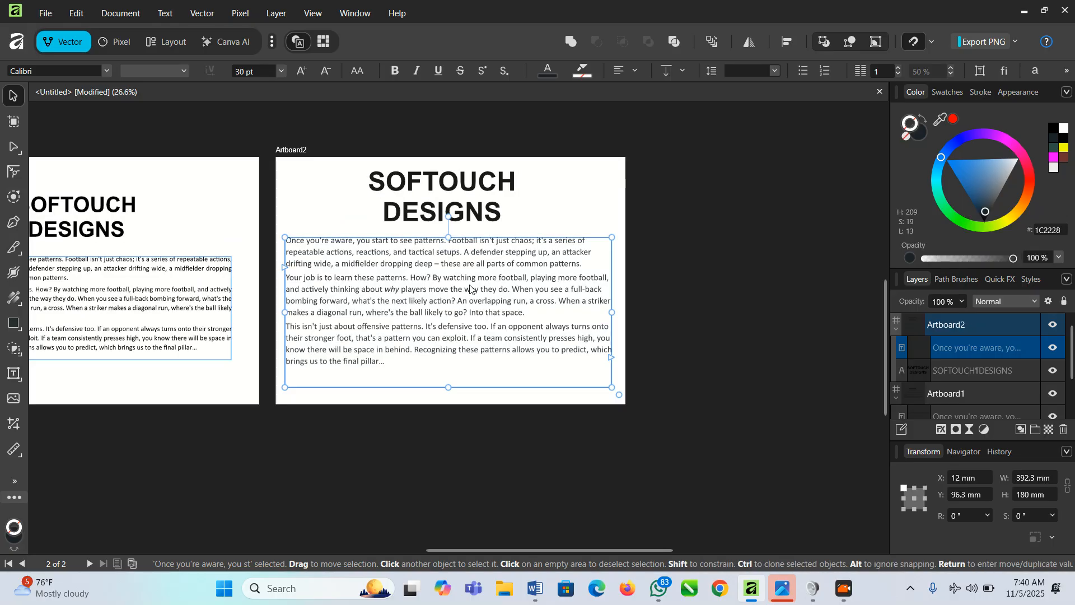
pyautogui.scroll(5, 469, 288)
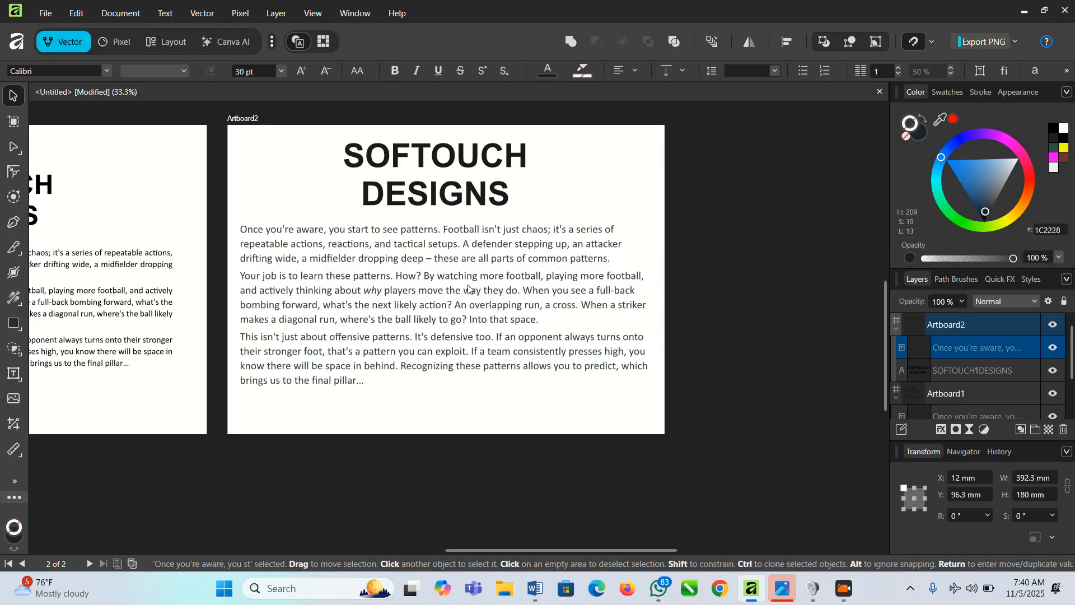
pyautogui.scroll(-2, 481, 338)
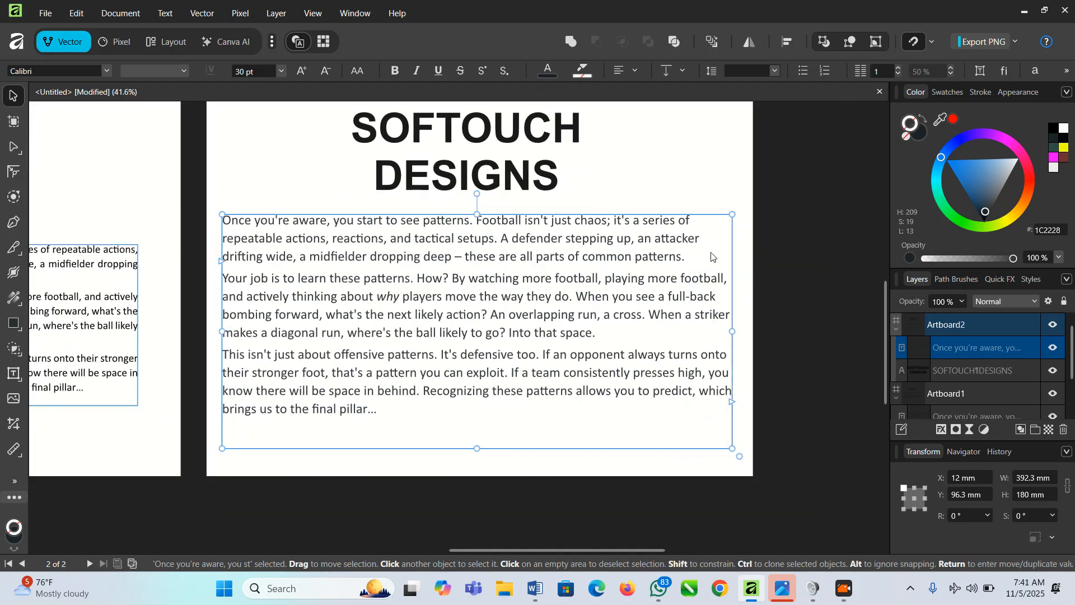
pyautogui.click(635, 70)
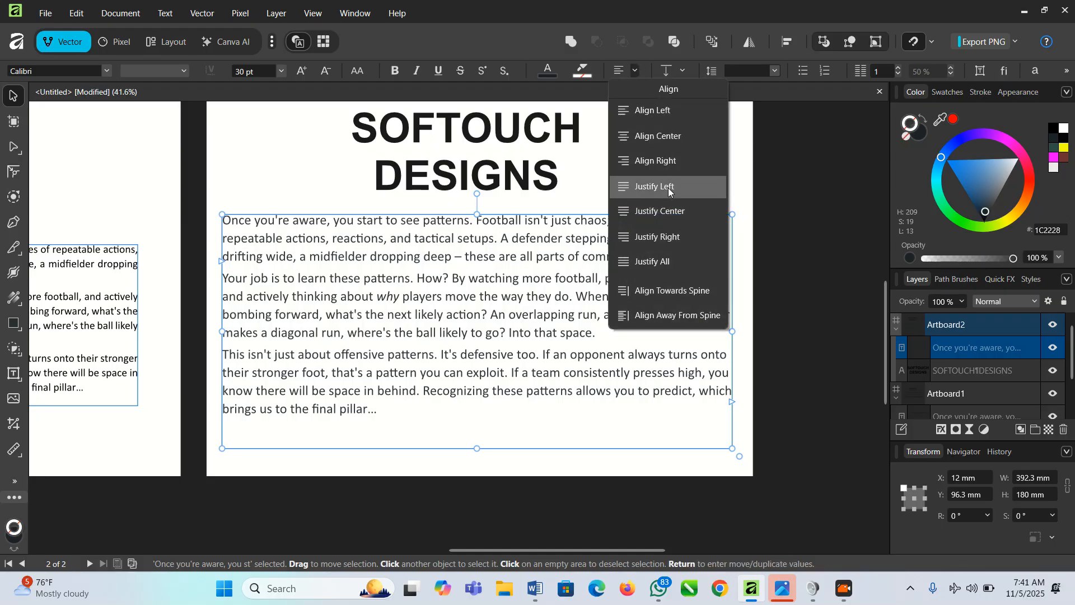
pyautogui.click(658, 237)
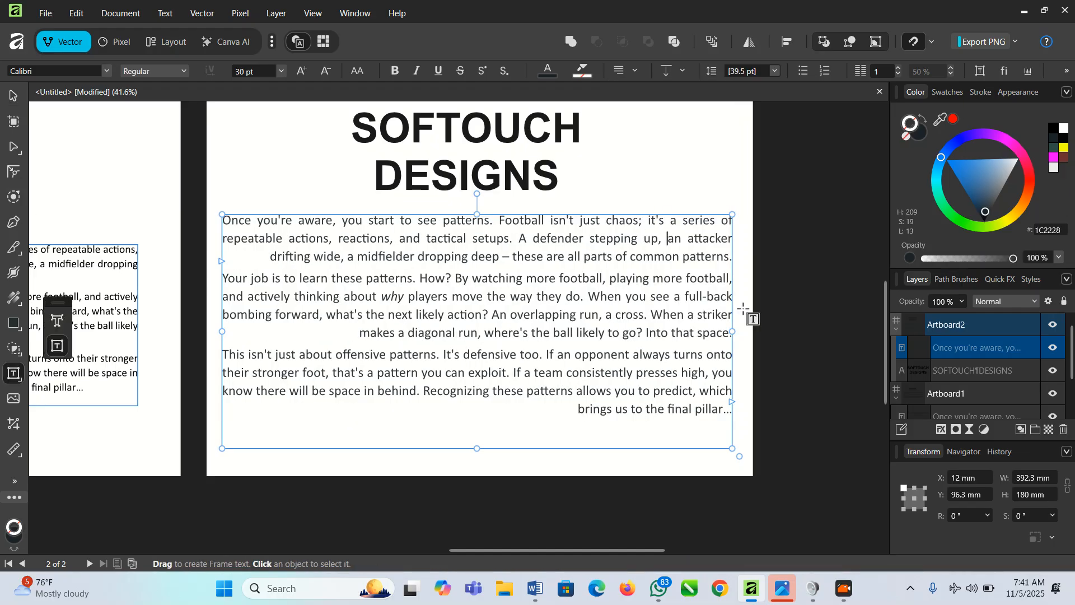
pyautogui.click(634, 71)
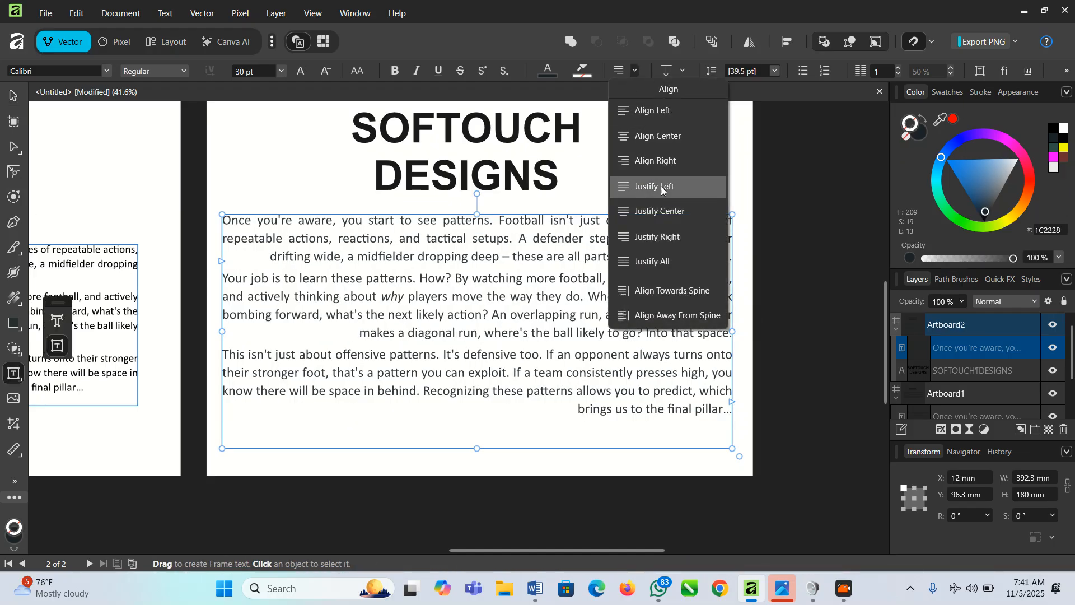
pyautogui.click(660, 184)
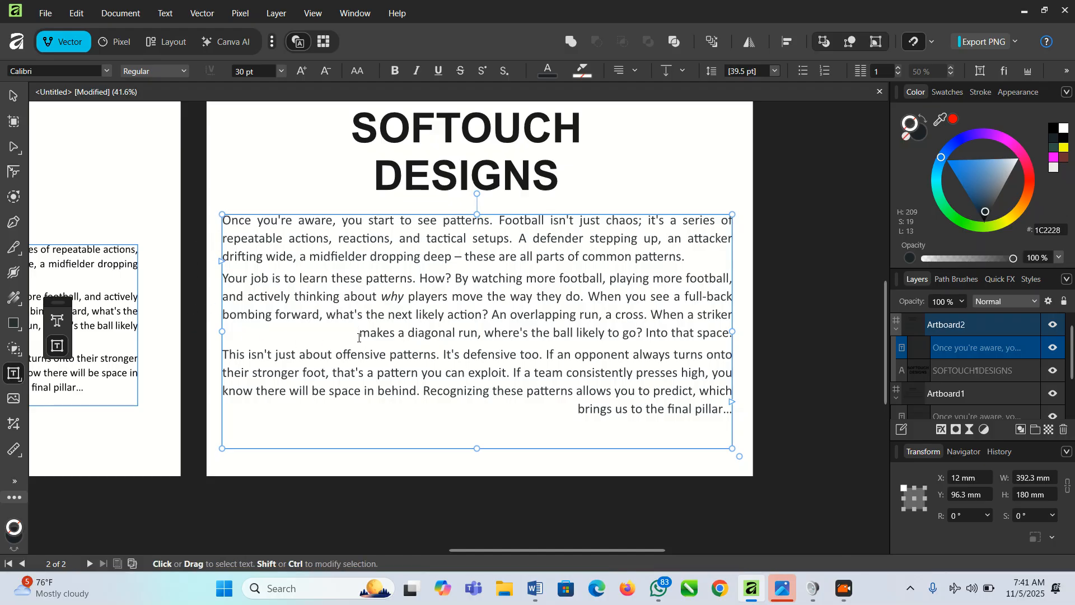
# - Try Justify All on the second paragraph of Artboard2's body text
pyautogui.press('BackSpace')
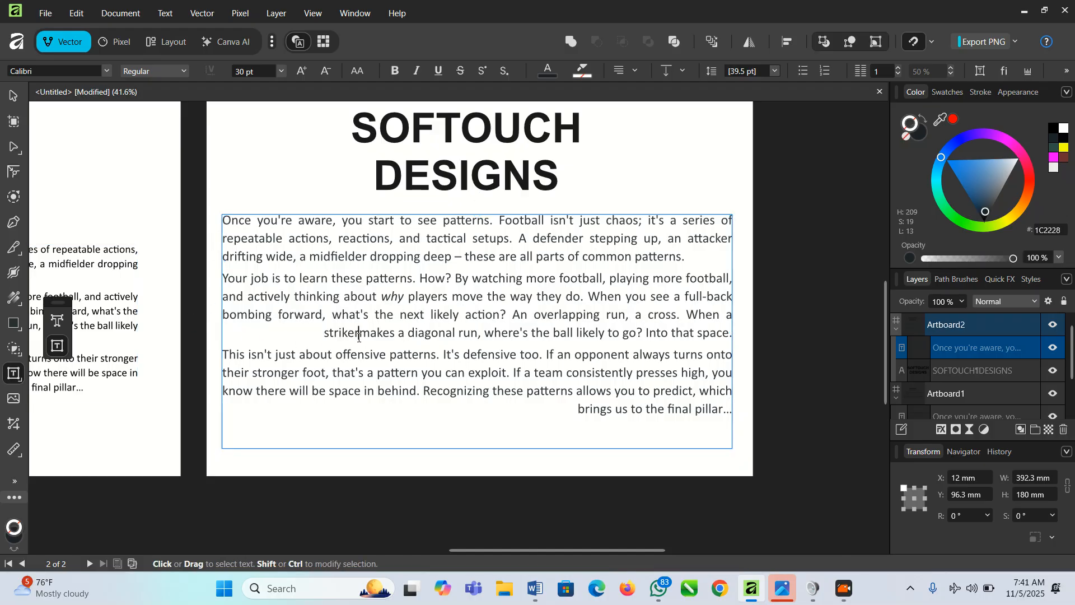
pyautogui.press('Escape')
pyautogui.click(635, 71)
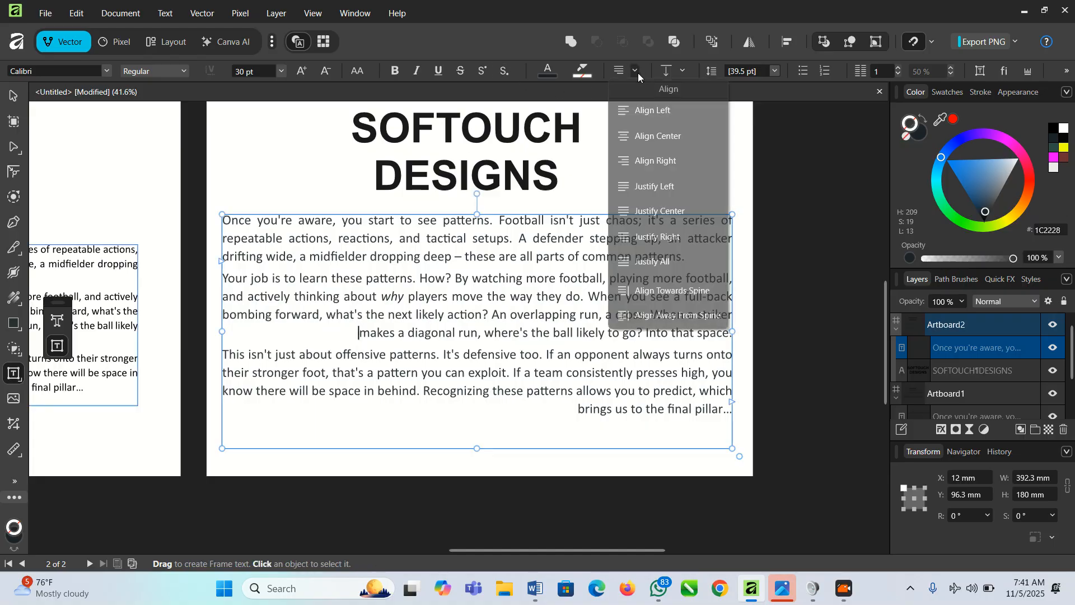
pyautogui.click(674, 262)
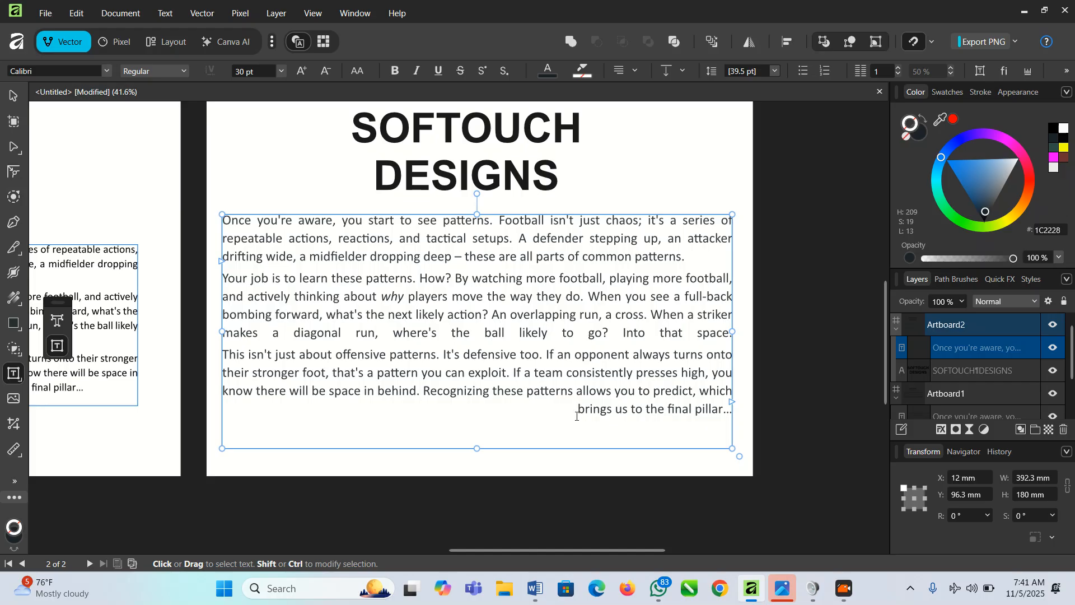
# - Apply Justify Left to all of Artboard2's body text and leave text editing
pyautogui.hotkey('ctrl', 'a')
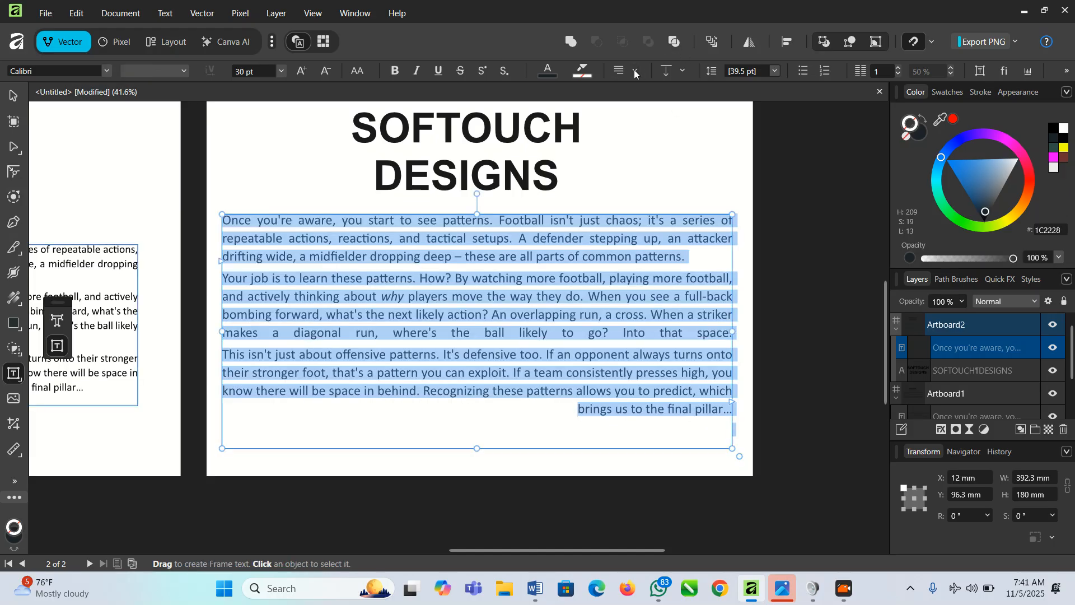
pyautogui.click(636, 71)
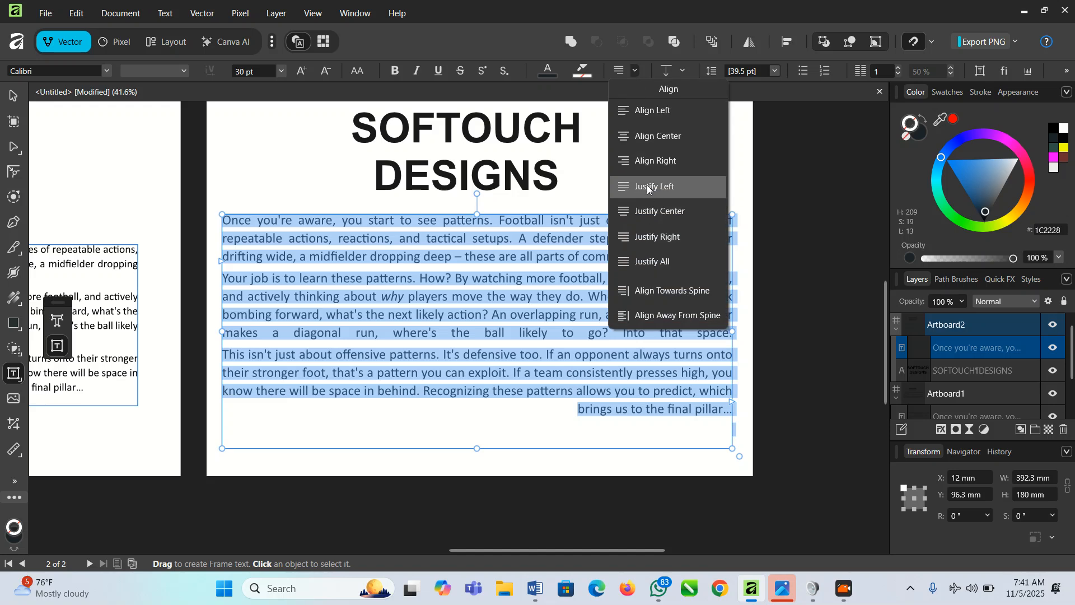
pyautogui.click(648, 187)
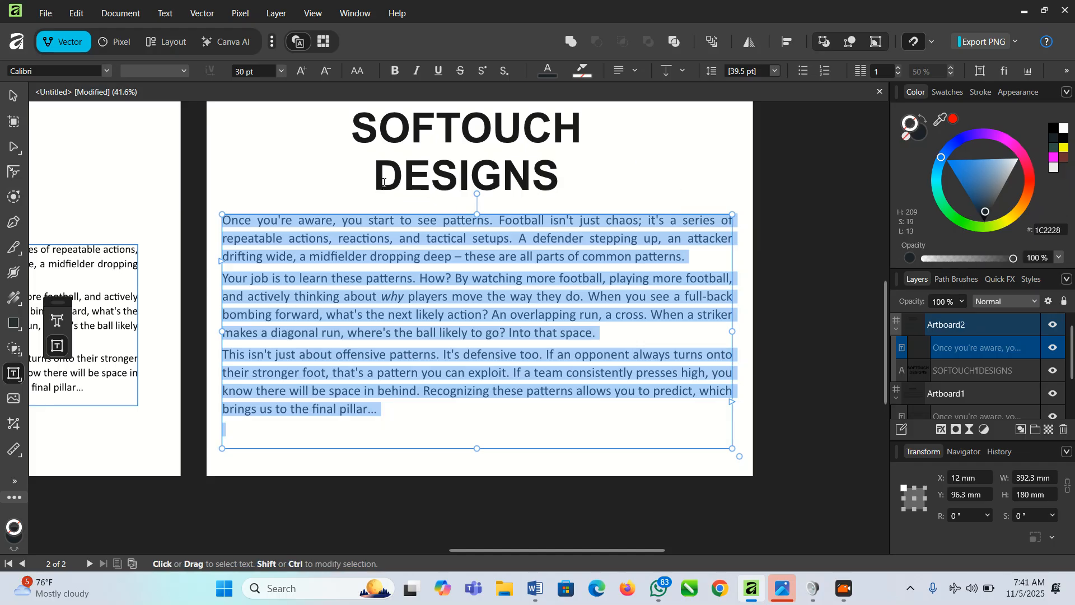
pyautogui.click(11, 98)
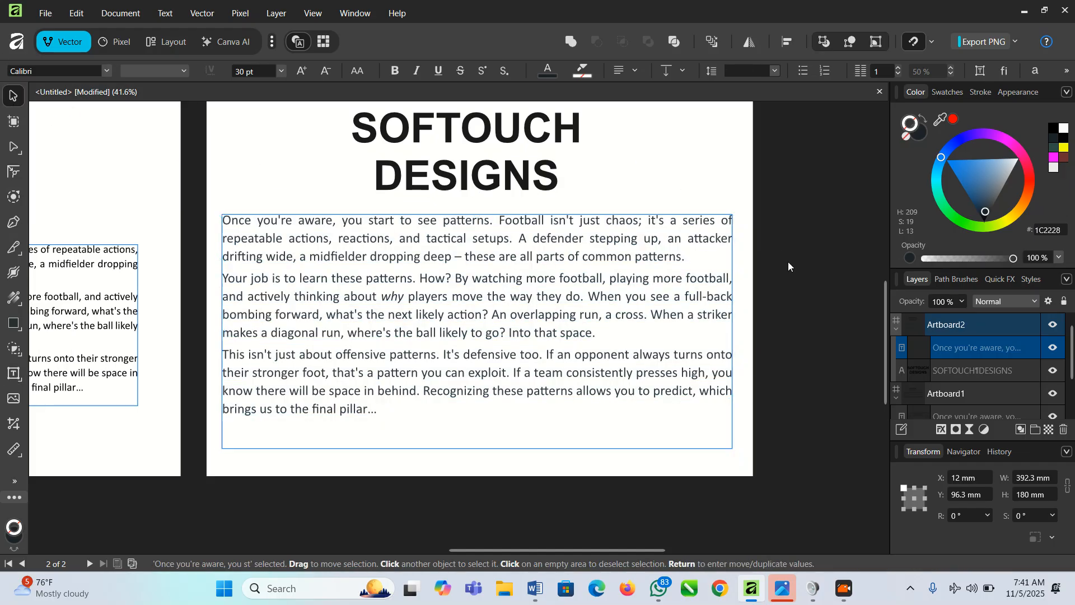
# - Move Artboard2's text frame slightly up and right to about X 18.4 mm, Y 91.5 mm, and compare both artboards
pyautogui.moveTo(506, 273); pyautogui.dragTo(515, 267)
pyautogui.scroll(-1, 571, 299)
pyautogui.press('z')
pyautogui.moveTo(512, 314); pyautogui.dragTo(226, 220)
pyautogui.moveTo(109, 283); pyautogui.dragTo(163, 291)
pyautogui.press('v')
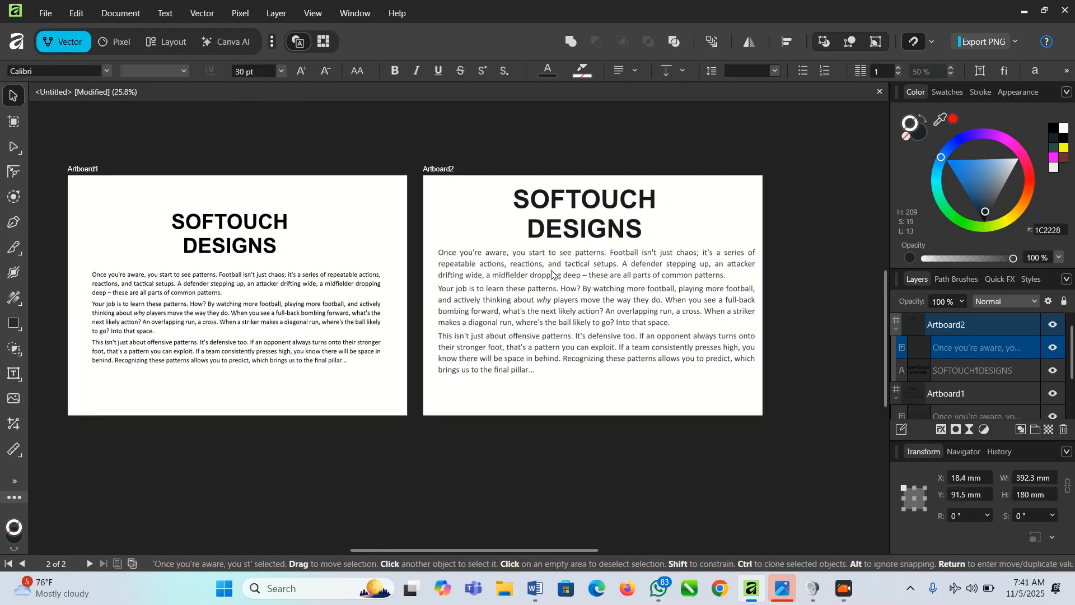